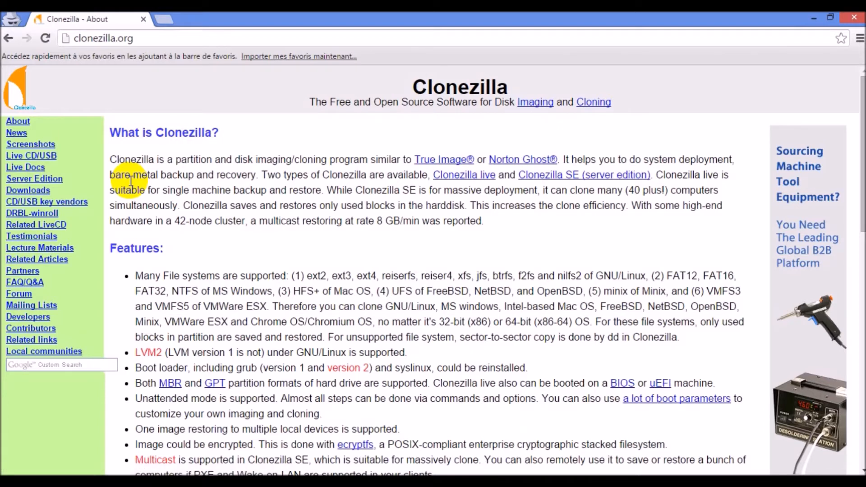
Step: Open the download options for the stable Clonezilla Live release, 2.4.5-23, on the Clonezilla website
drag(114, 131, 225, 131)
drag(114, 249, 177, 248)
scroll(181, 248, down, 7)
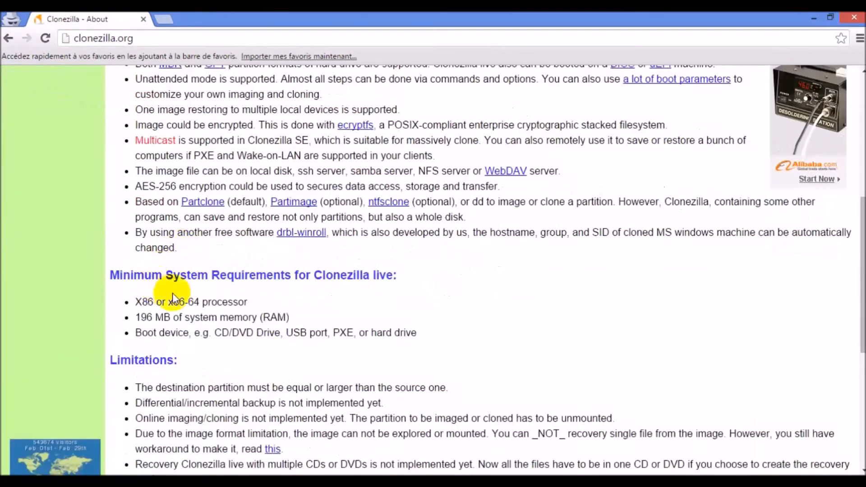
scroll(159, 286, down, 6)
scroll(174, 280, up, 13)
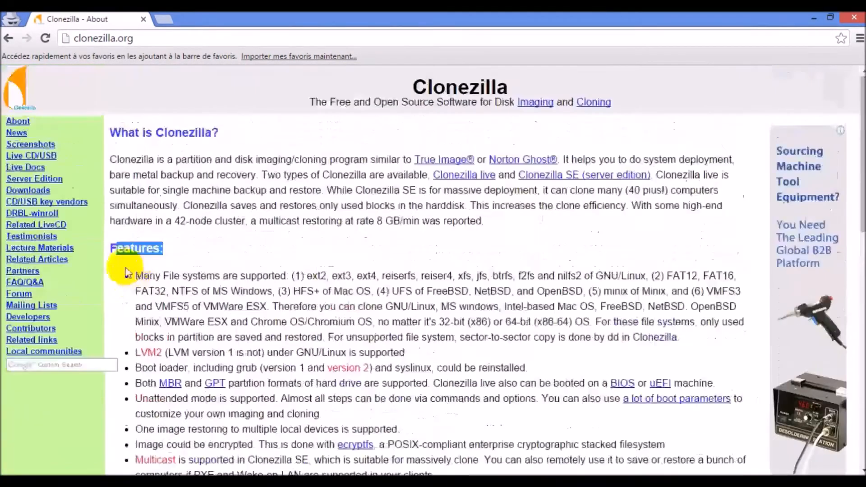
click(40, 190)
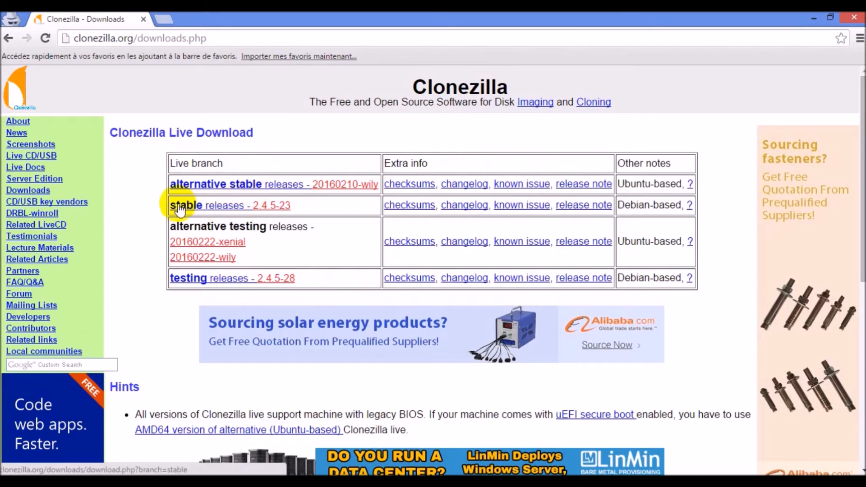
click(222, 209)
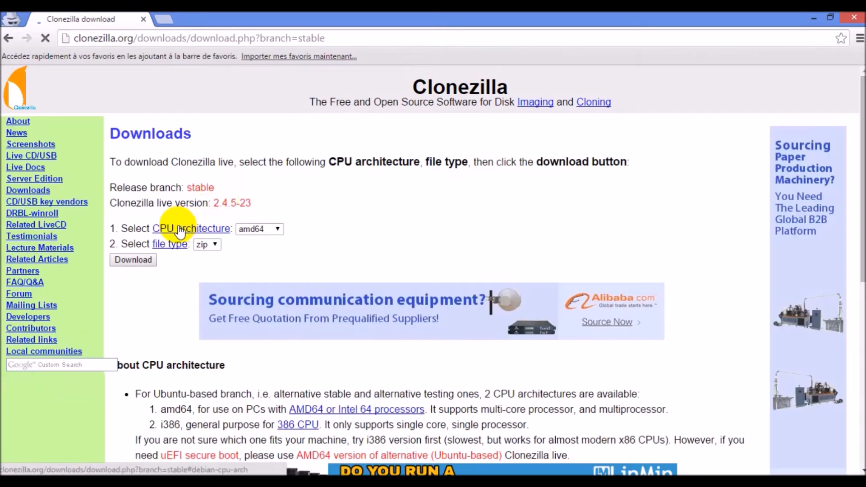
Step: Request the Clonezilla Live download with CPU architecture amd64 and file type iso
click(277, 228)
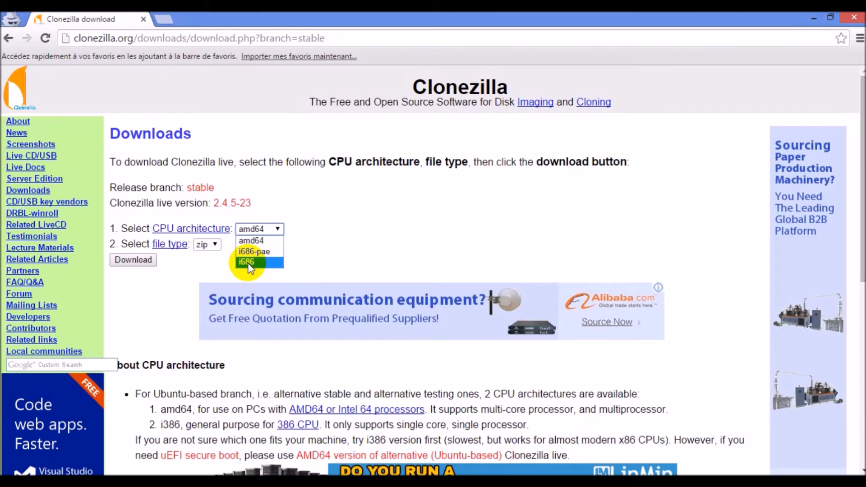
click(247, 240)
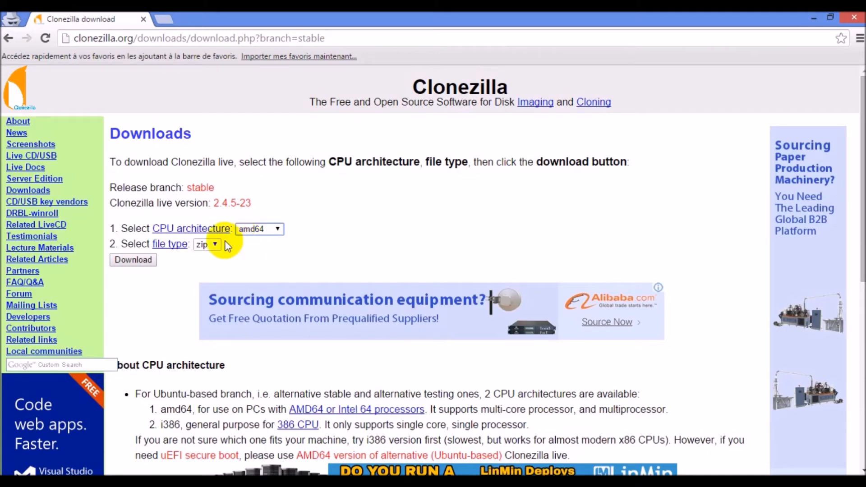
click(211, 244)
click(206, 267)
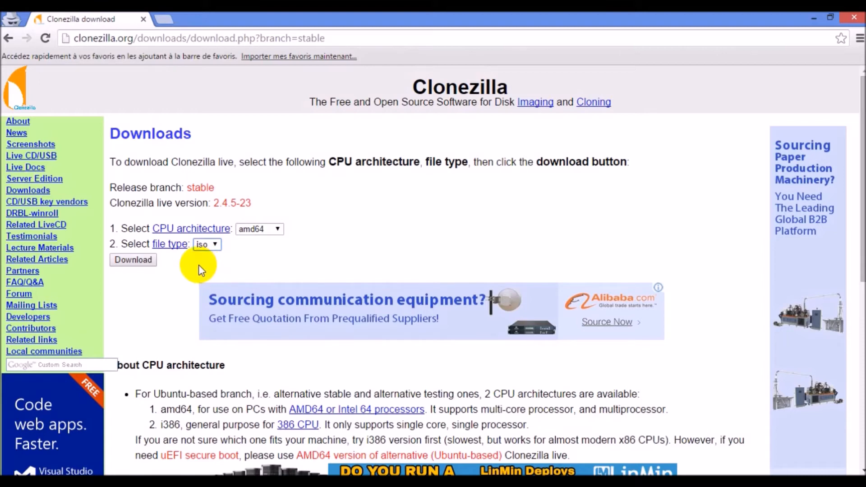
click(140, 261)
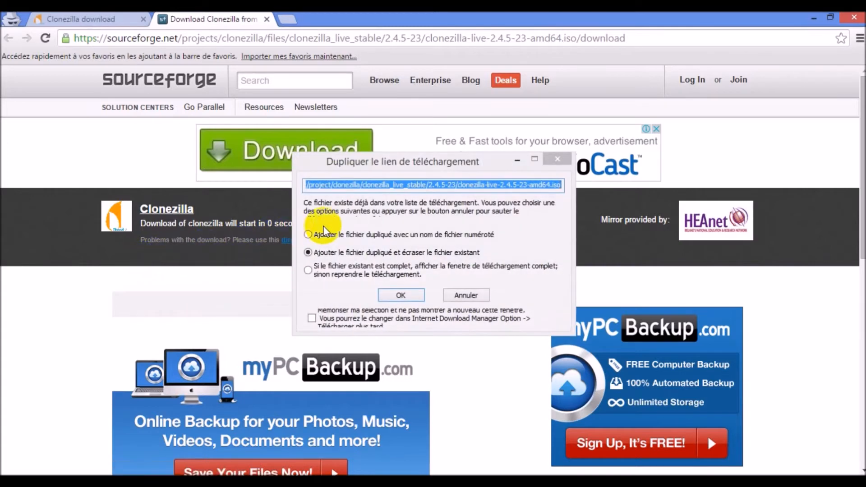
Step: Download clonezilla-live-2.4.5-23-amd64.iso to the Bureau folder, overwriting the existing duplicate file
click(409, 297)
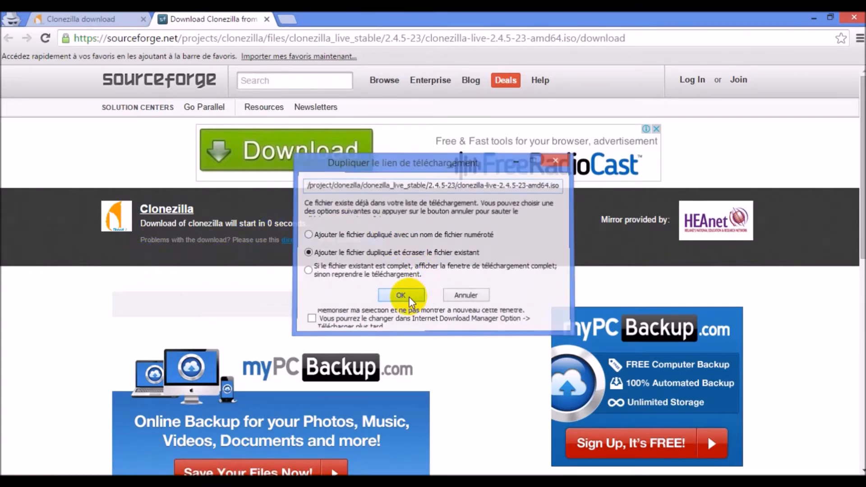
click(535, 246)
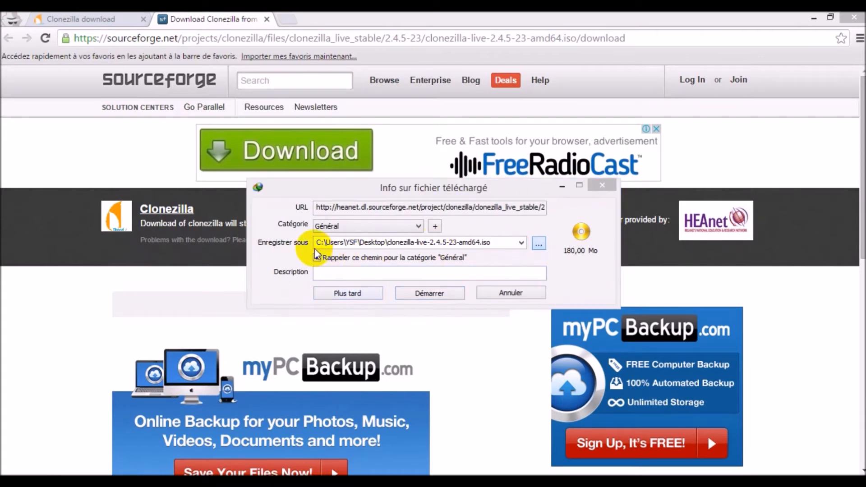
click(271, 170)
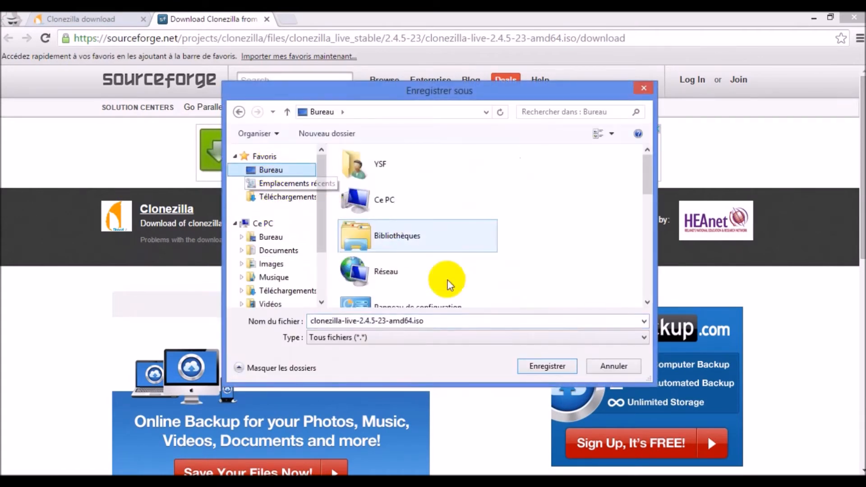
click(543, 366)
click(443, 293)
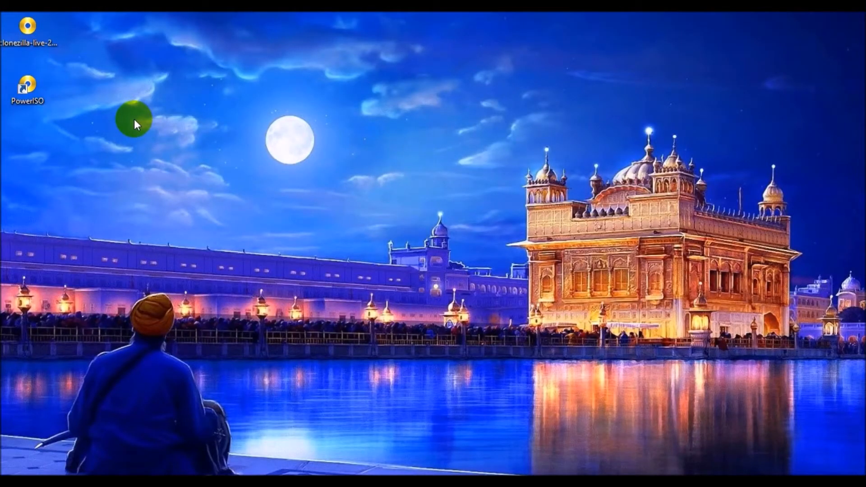
Step: Launch PowerISO from the desktop and open its bootable USB drive creator with administrator rights
click(32, 33)
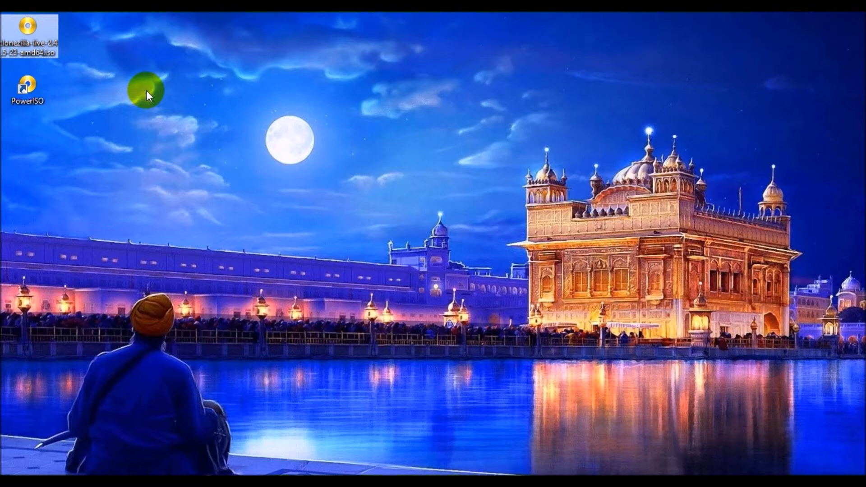
click(38, 86)
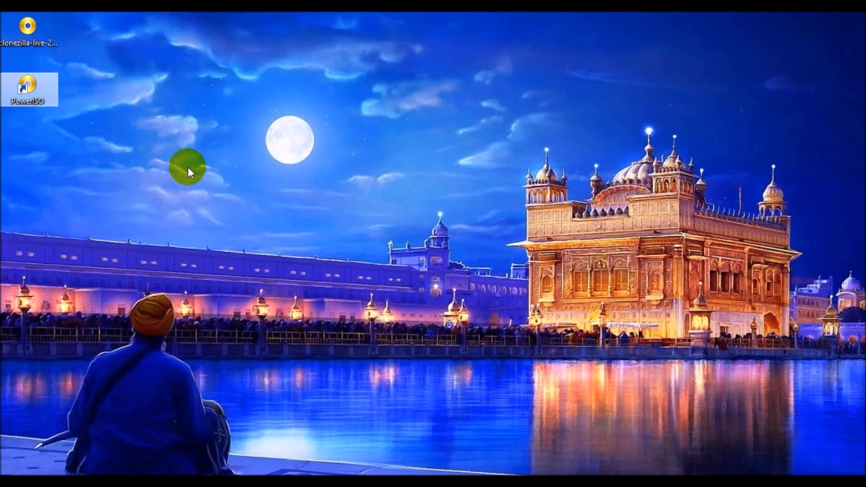
double_click(31, 82)
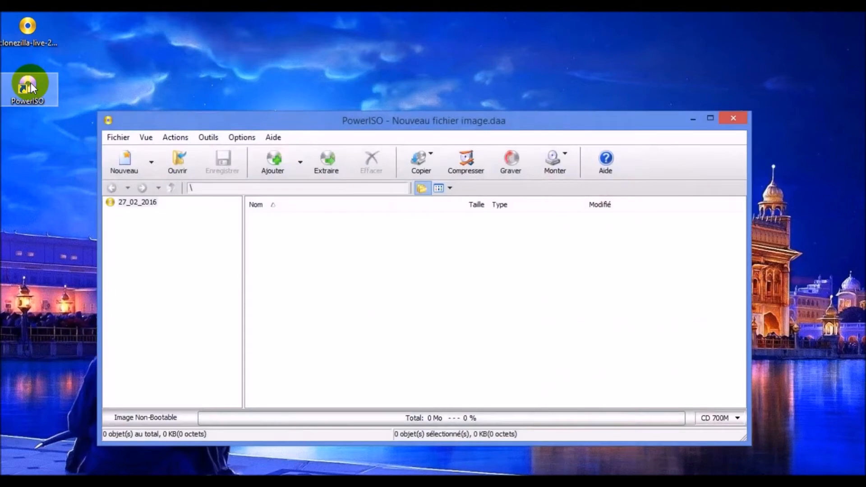
click(209, 141)
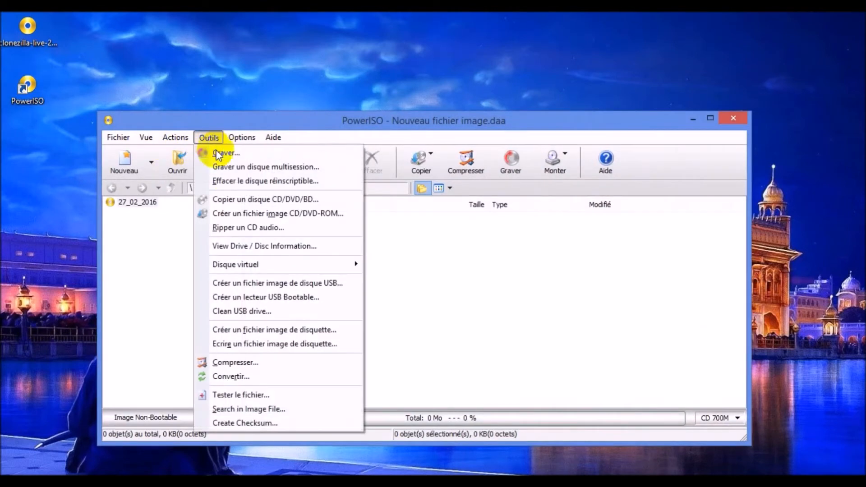
click(253, 297)
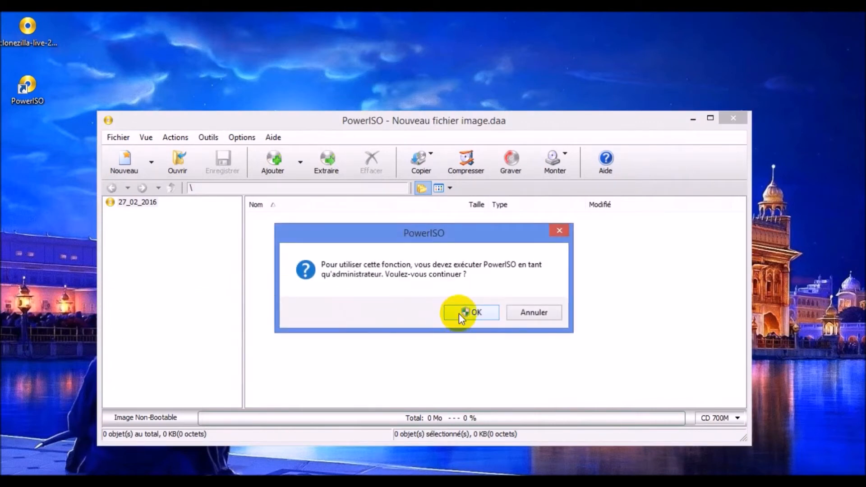
click(460, 313)
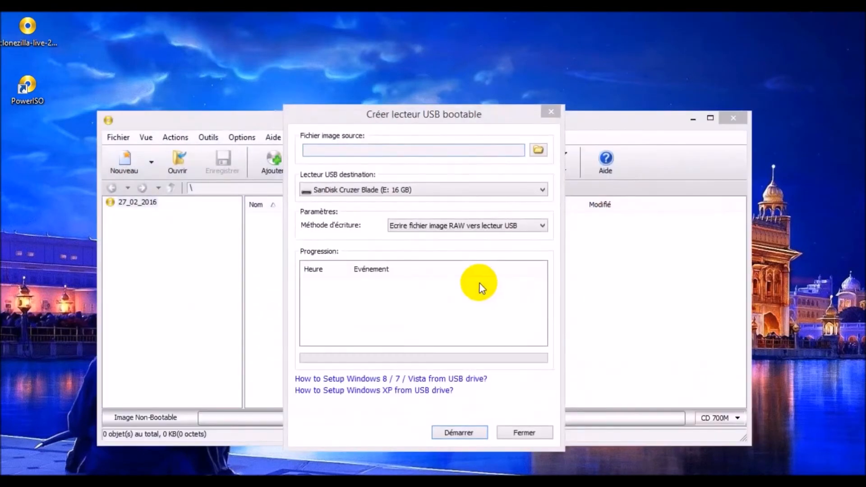
Step: Write clonezilla-live-2.4.5-23-amd64.iso from Bureau to the SanDisk Cruzer Blade (E: 16 GB) as a bootable USB drive
click(538, 150)
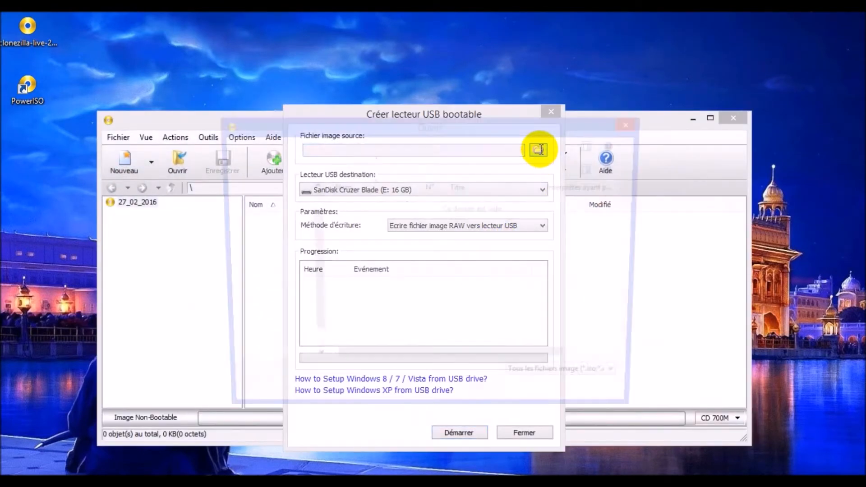
click(383, 206)
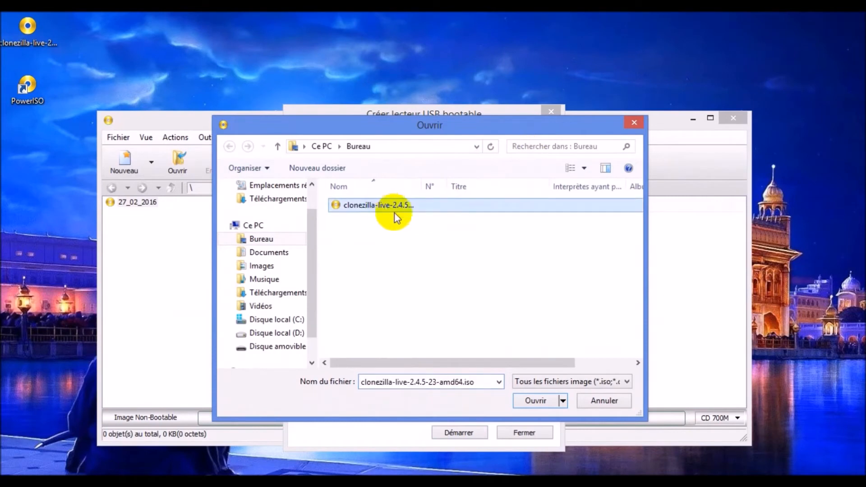
click(527, 398)
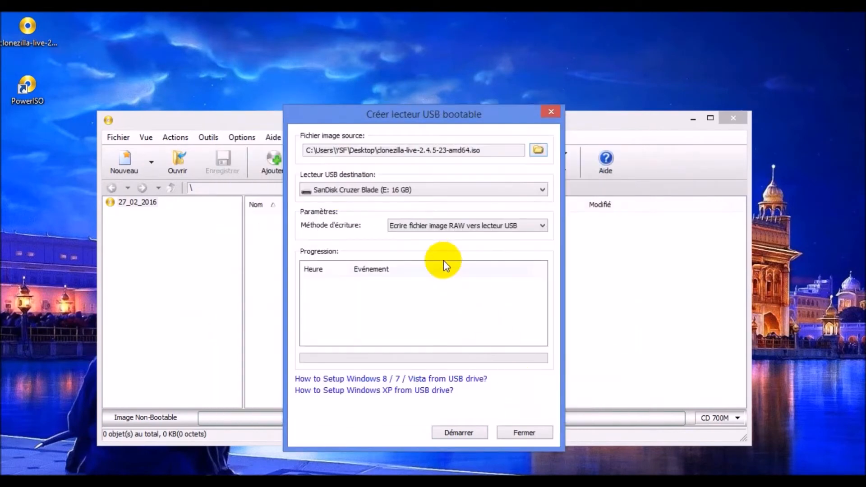
click(406, 190)
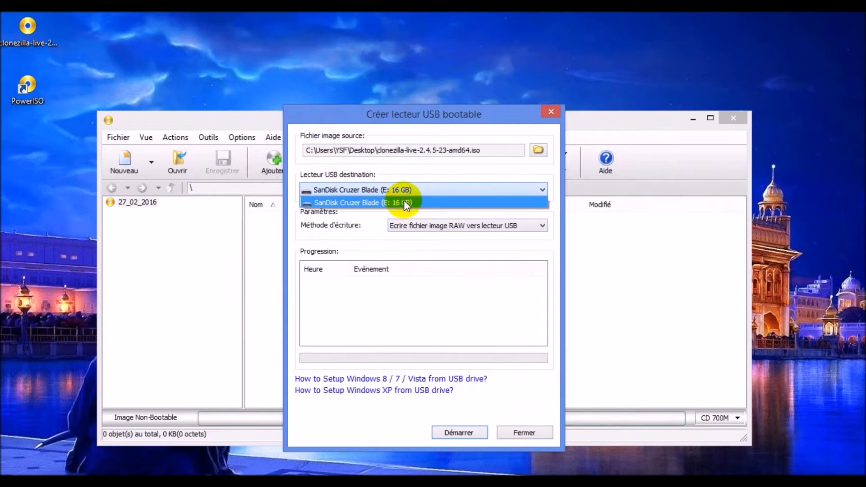
click(405, 202)
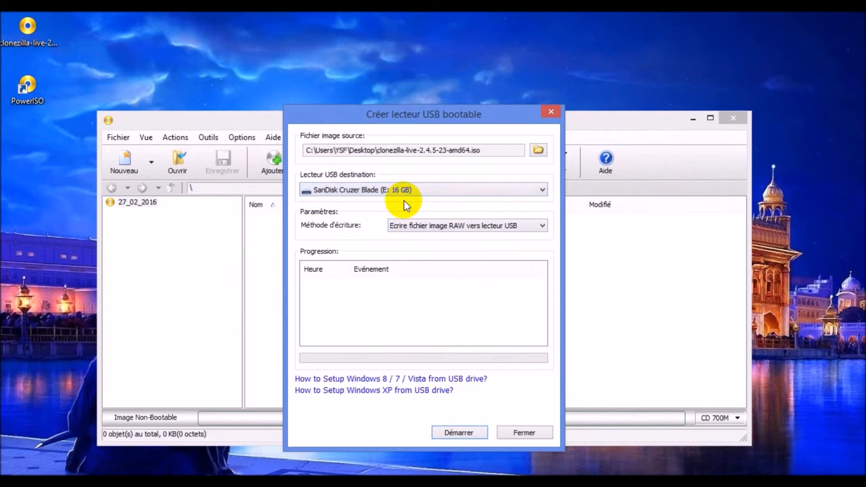
click(455, 434)
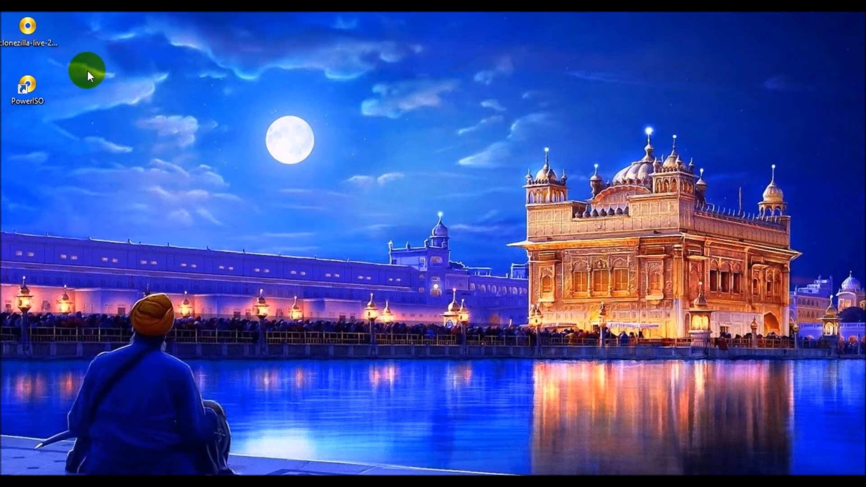
Step: Open the desktop's Clonezilla ISO and burn it to disc on drive F: at Maximum speed with verification of written data enabled
double_click(34, 35)
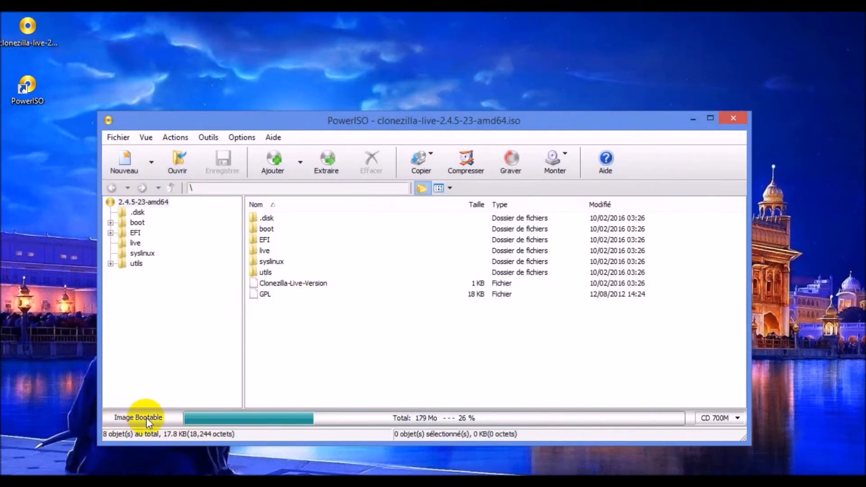
click(510, 160)
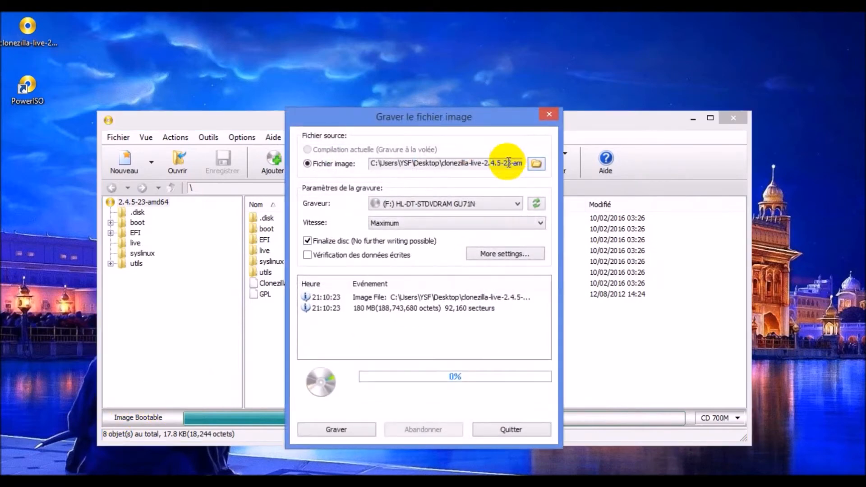
click(517, 204)
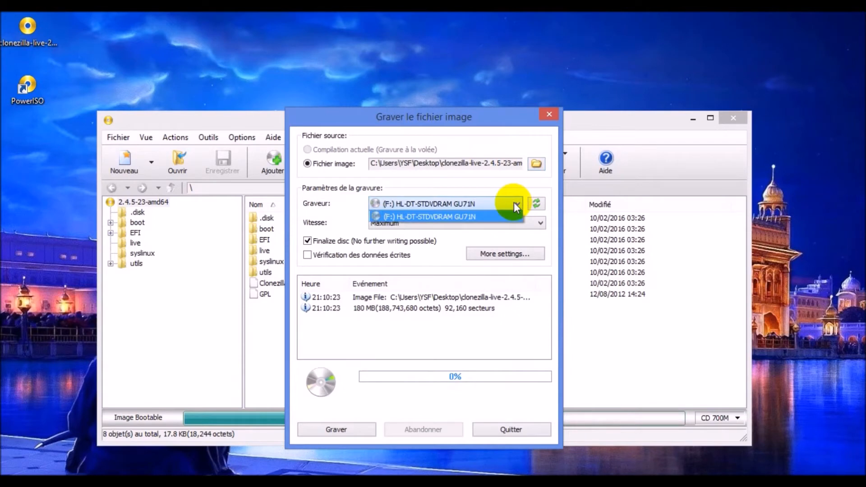
click(515, 205)
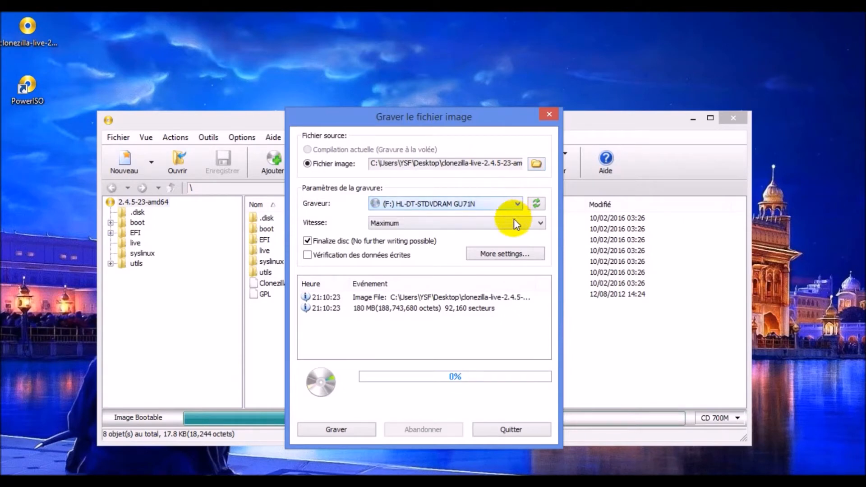
click(516, 223)
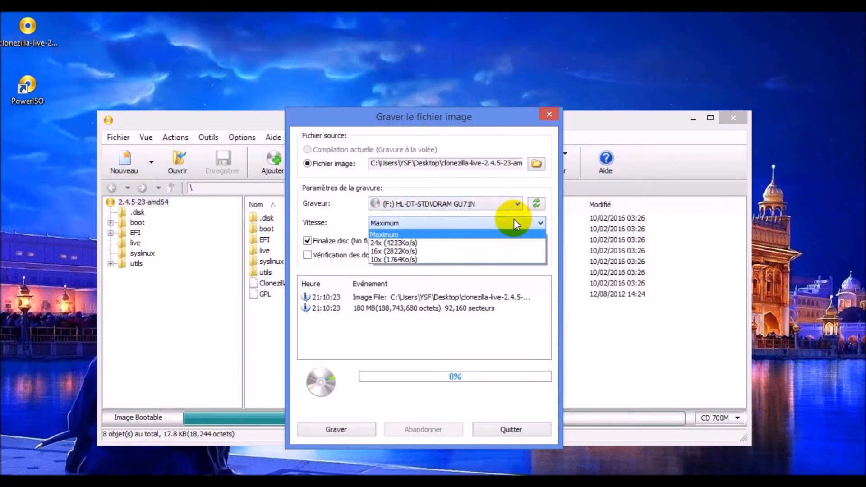
click(514, 220)
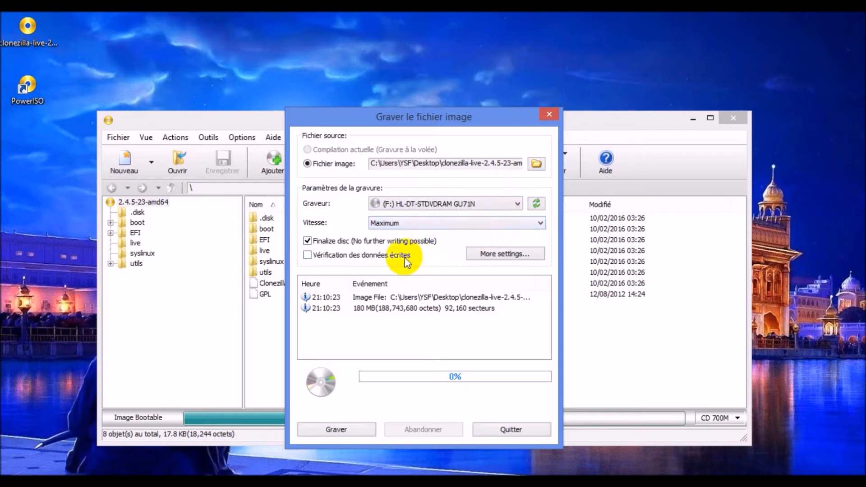
click(380, 256)
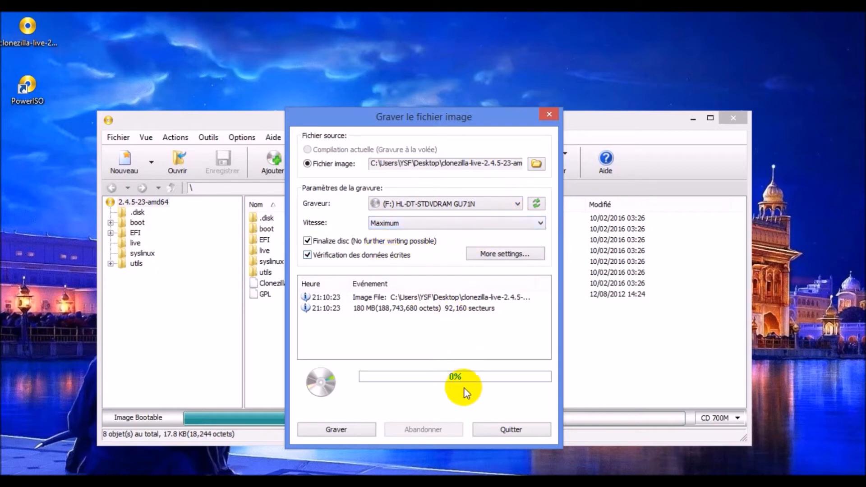
click(351, 429)
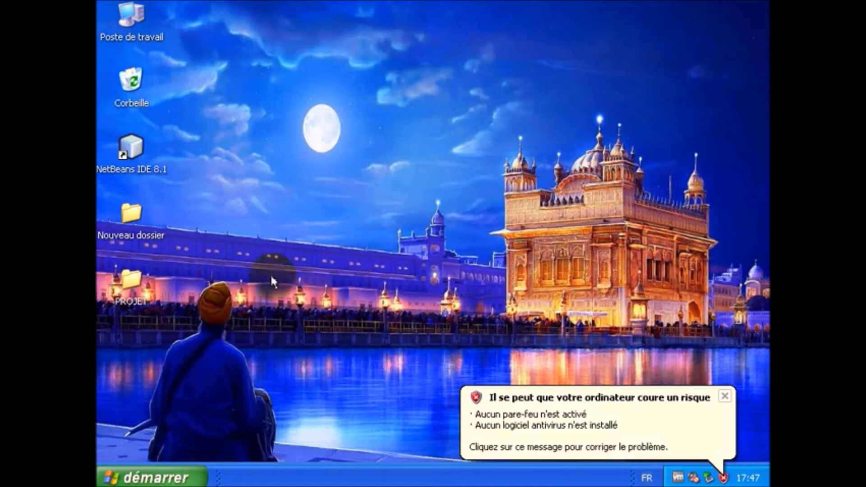
Step: Restart the Windows XP machine and enter its BIOS setup utility during startup
click(159, 478)
click(318, 447)
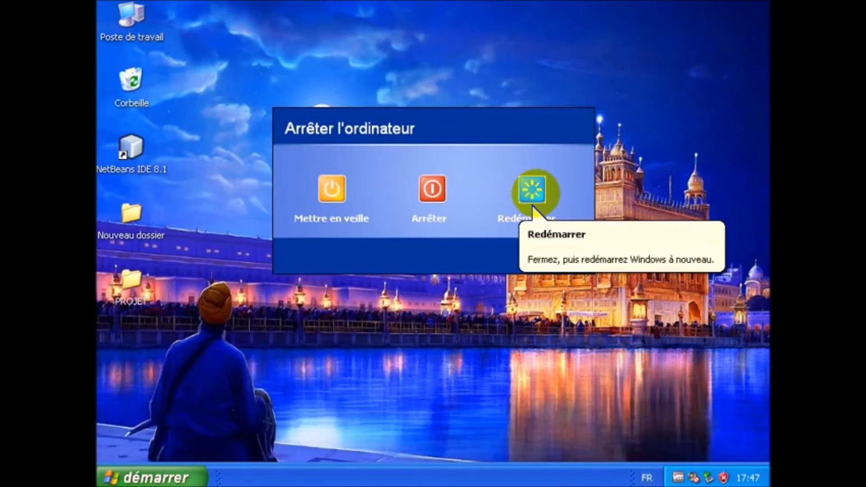
click(534, 197)
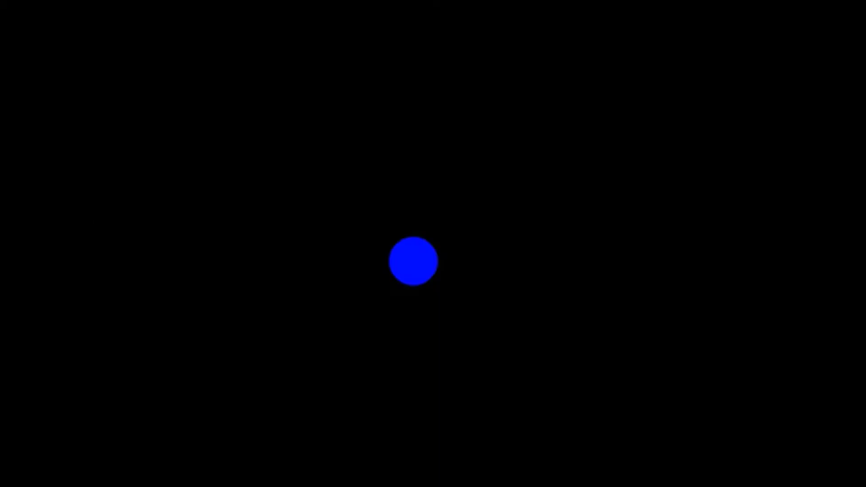
key(F2)
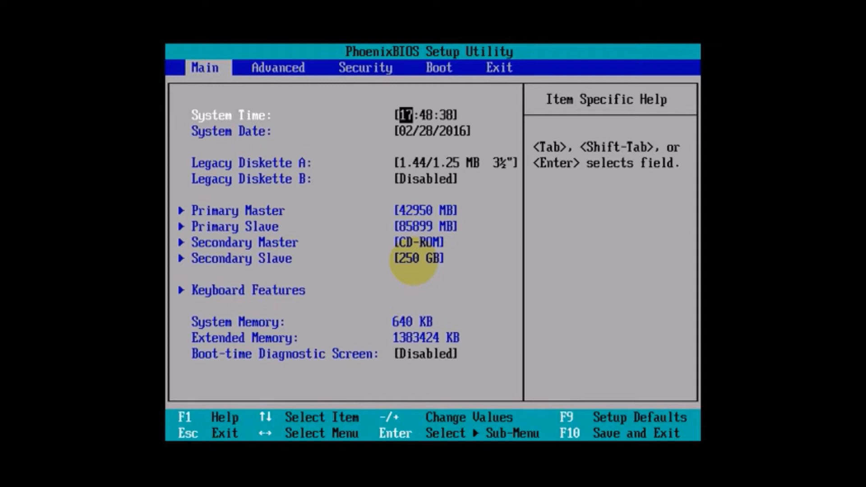
Step: Check that CD-ROM Drive is first in the BIOS boot order, then save the setup and exit
key(Right)
key(Right)
key(Right)
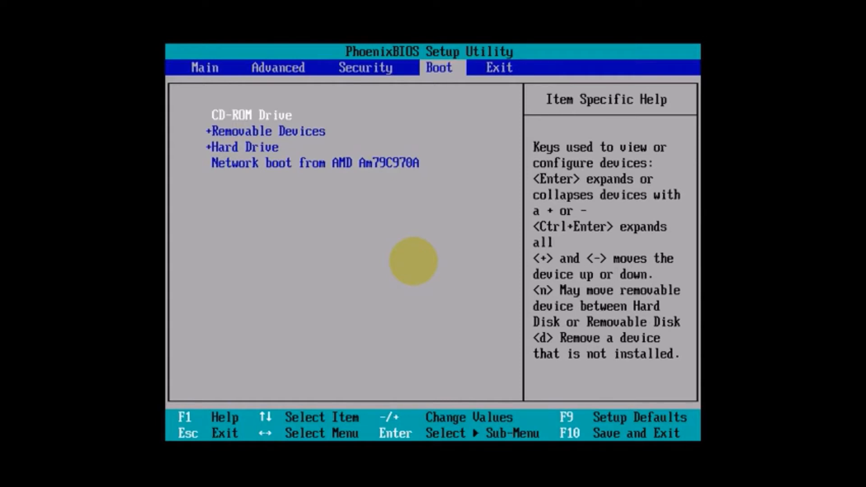
key(F10)
key(Return)
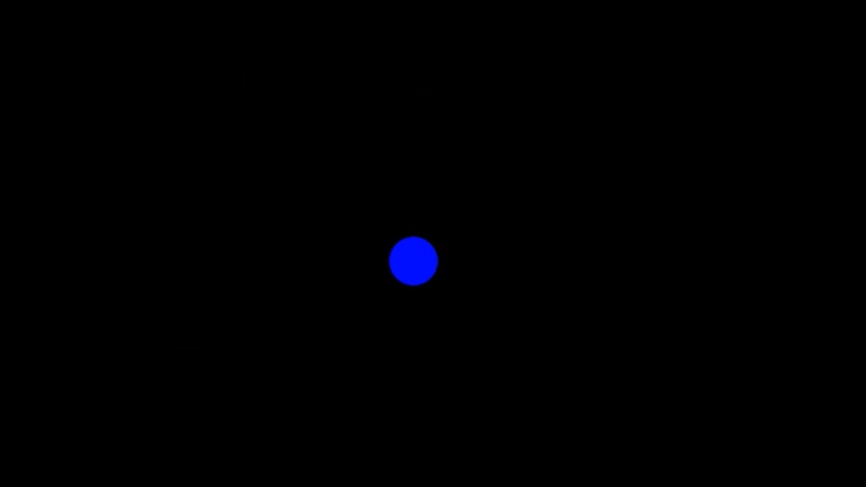
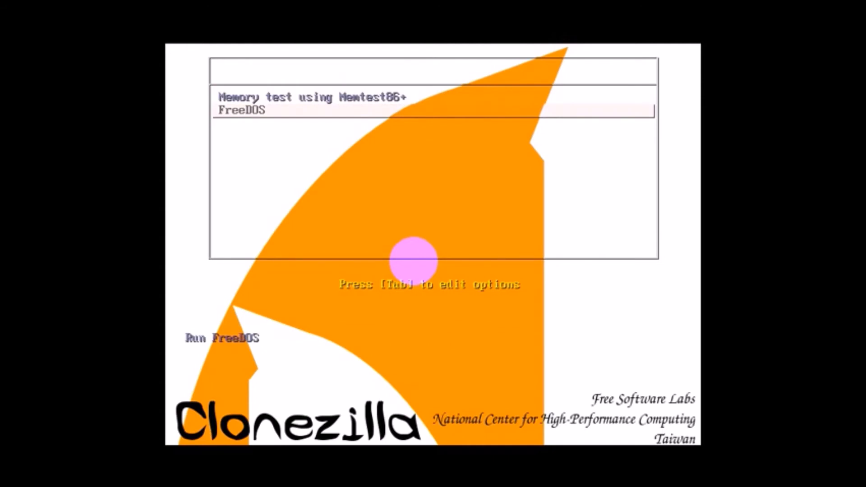
Step: Leave the Memtest & FreeDOS submenu and boot Clonezilla live with default settings, VGA 800x600
key(Escape)
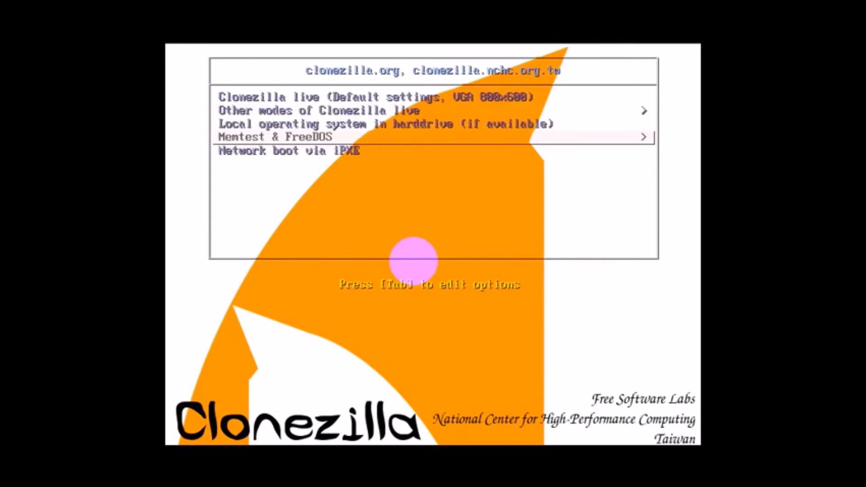
key(Down)
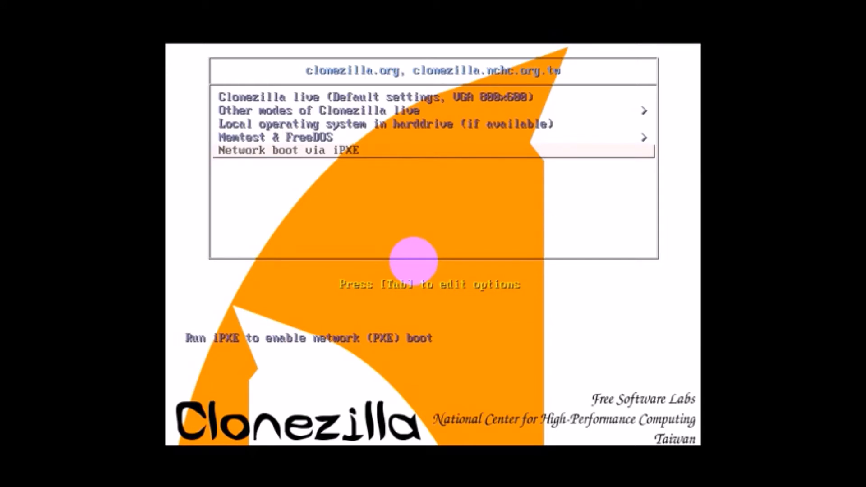
key(Up)
key(Up)
key(Up)
key(Up)
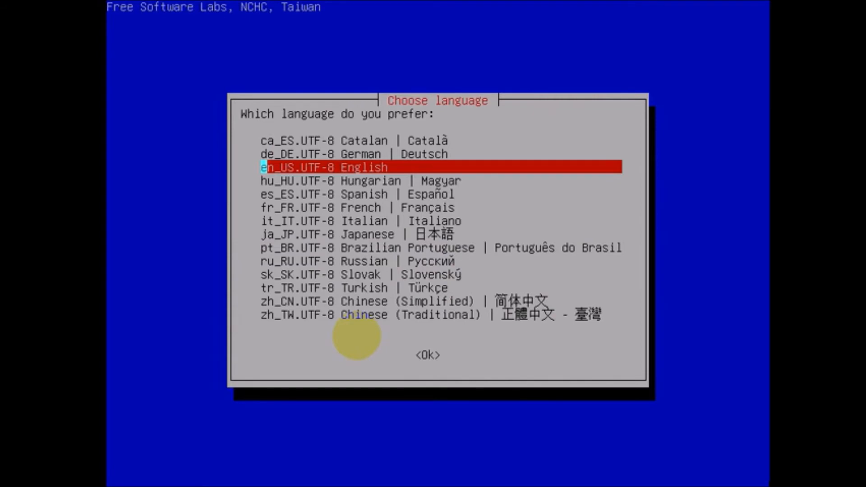
Step: Choose French (fr_FR.UTF-8) as the Clonezilla language and leave the keyboard mapping unmodified
key(Down)
key(Down)
key(Down)
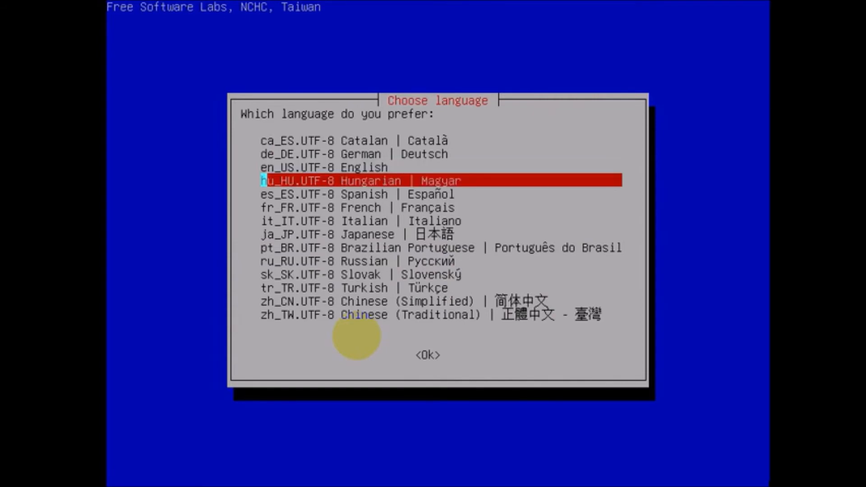
key(Return)
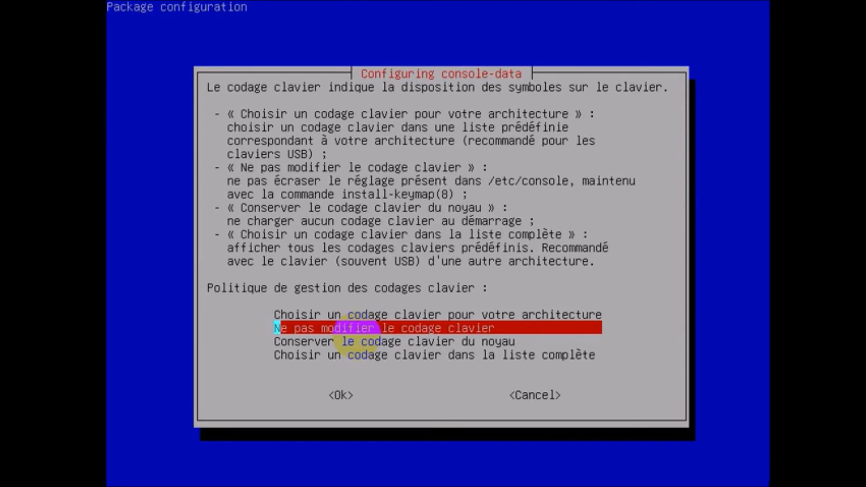
key(Return)
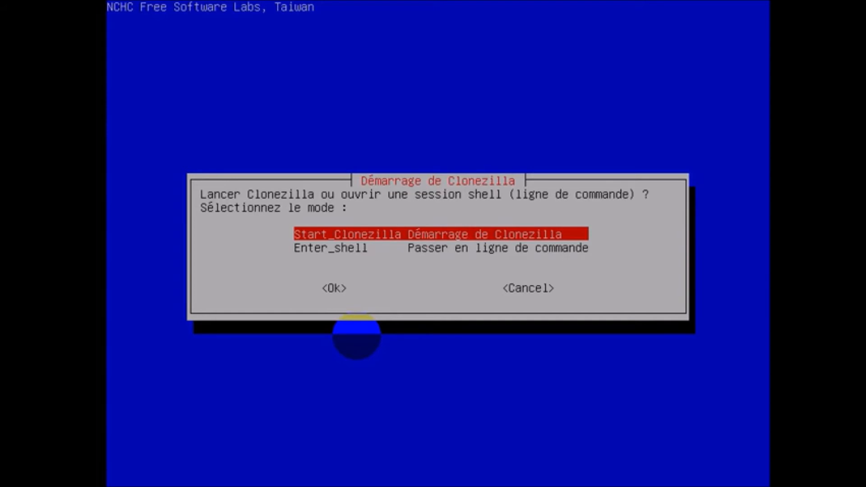
Step: Start Clonezilla and select the device-image mode for working with disk or partition images
key(Return)
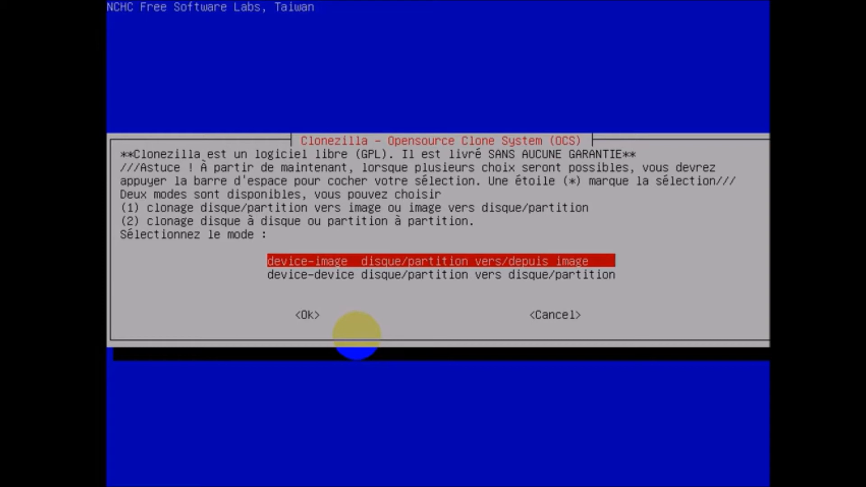
key(Down)
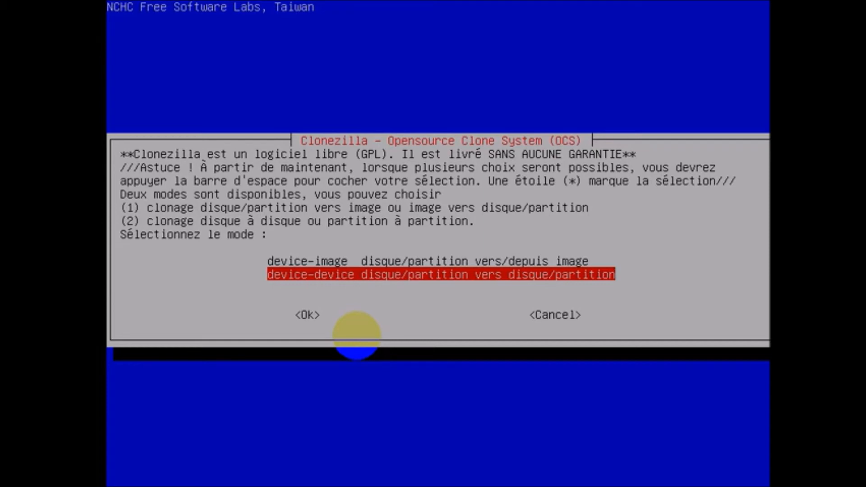
key(Up)
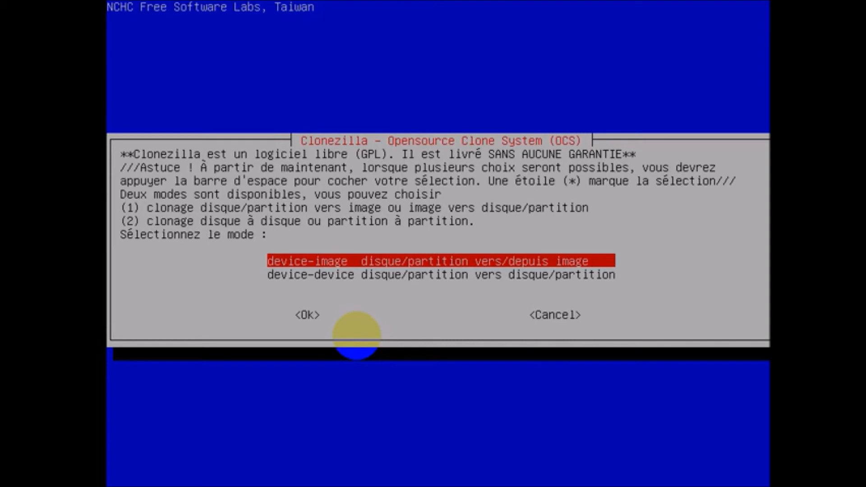
key(Return)
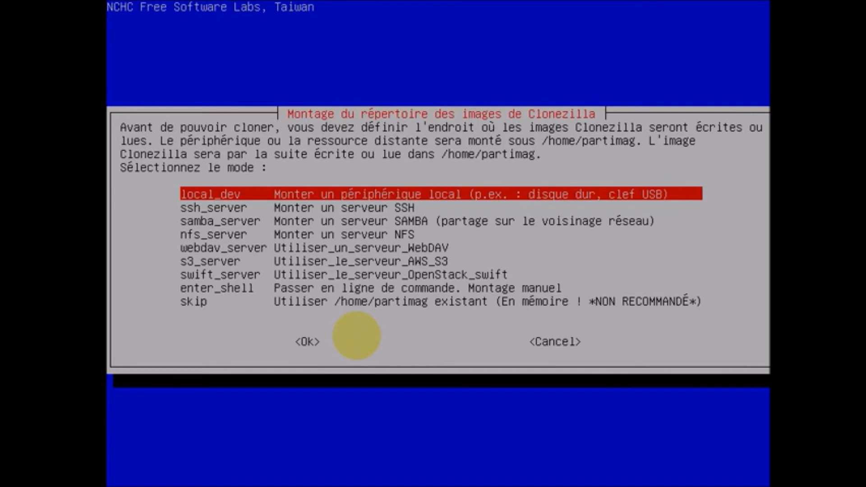
Step: Choose a local device (local_dev) as the location of the Clonezilla image directory and continue to device detection
key(Down)
key(Down)
key(Down)
key(Down)
key(Down)
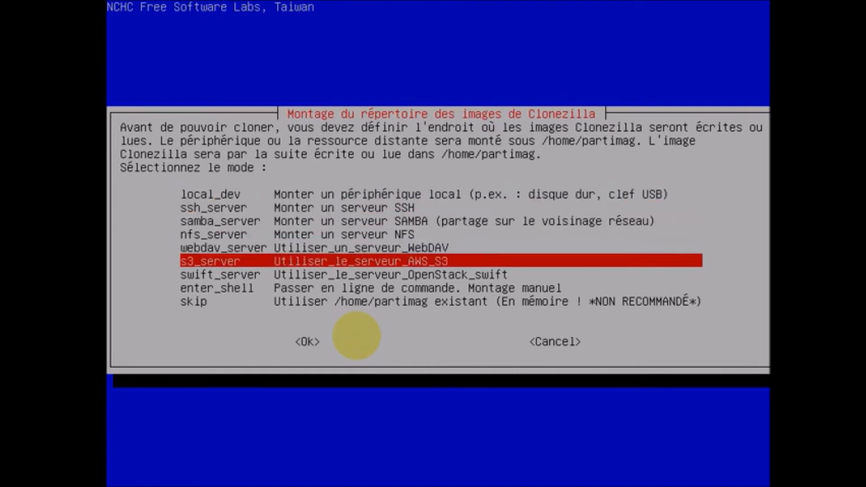
key(Up)
key(Up)
key(Up)
key(Up)
key(Up)
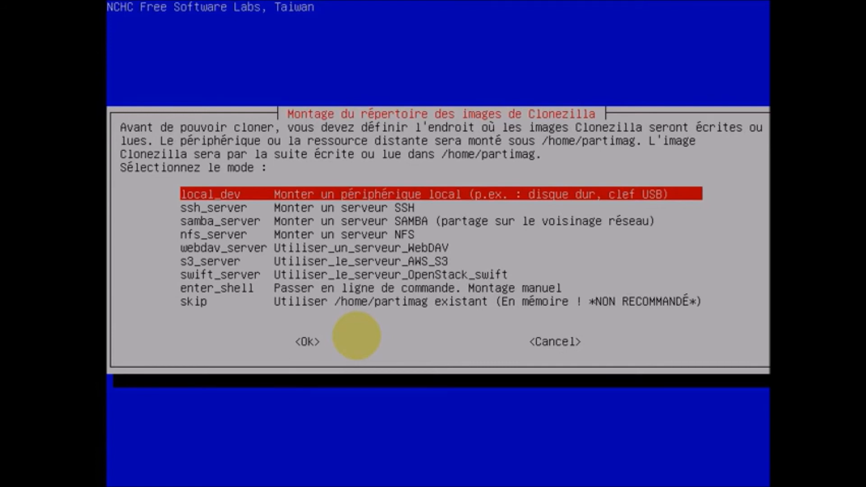
key(Return)
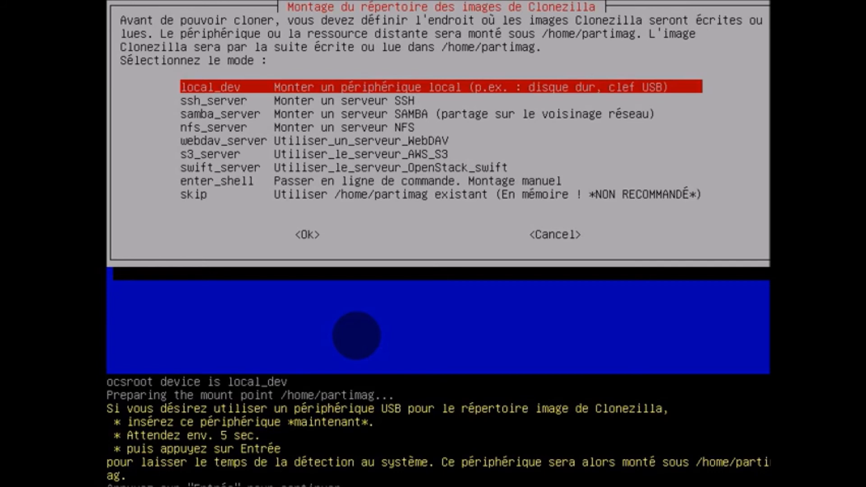
key(Return)
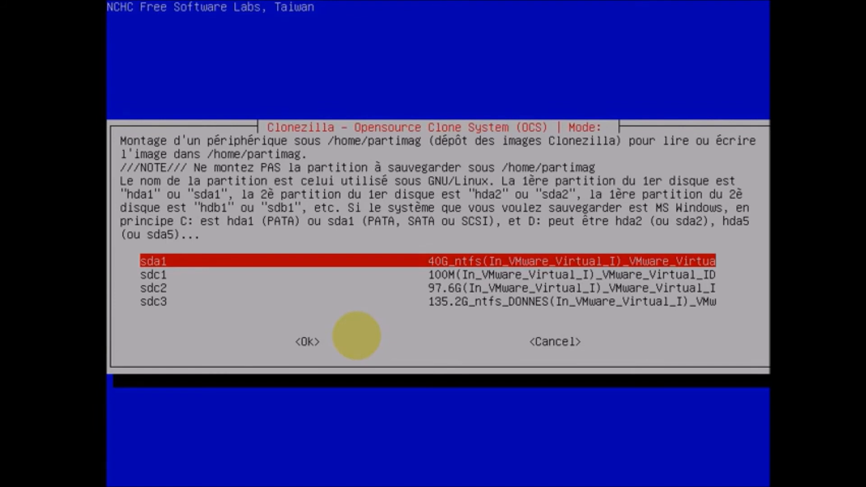
Step: Mount the 40G NTFS partition sda1 as the image repository, using its parent directory /
key(Down)
key(Down)
key(Down)
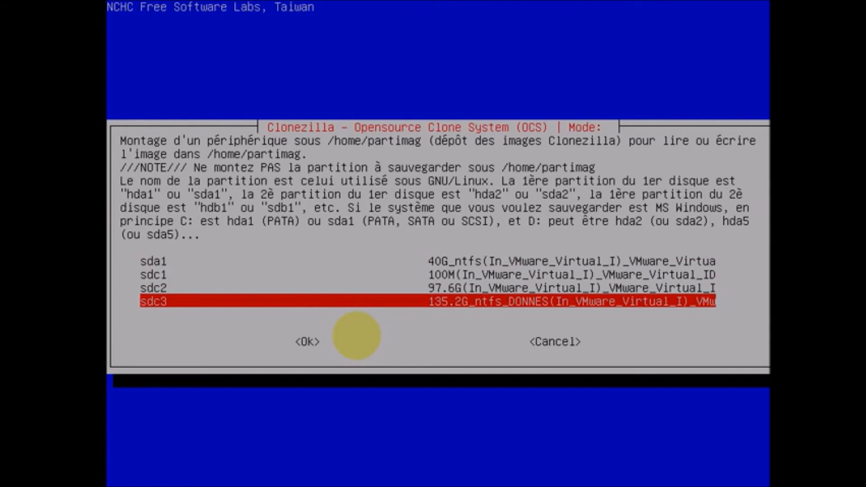
key(Up)
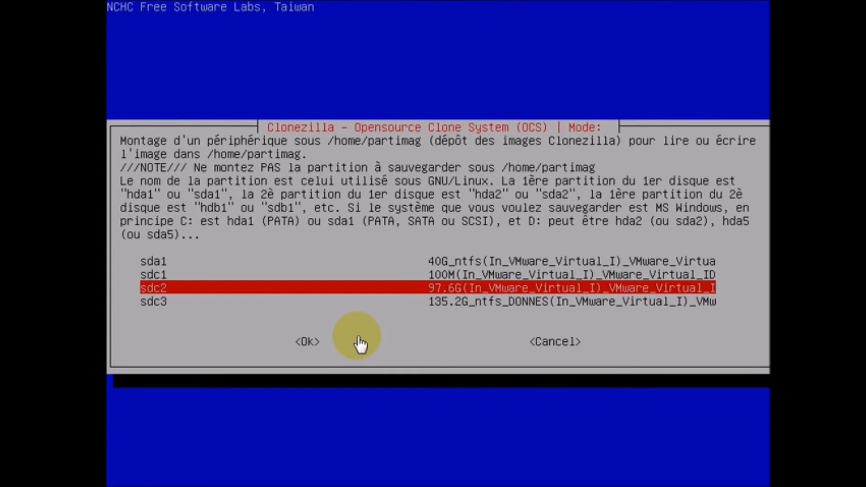
key(Return)
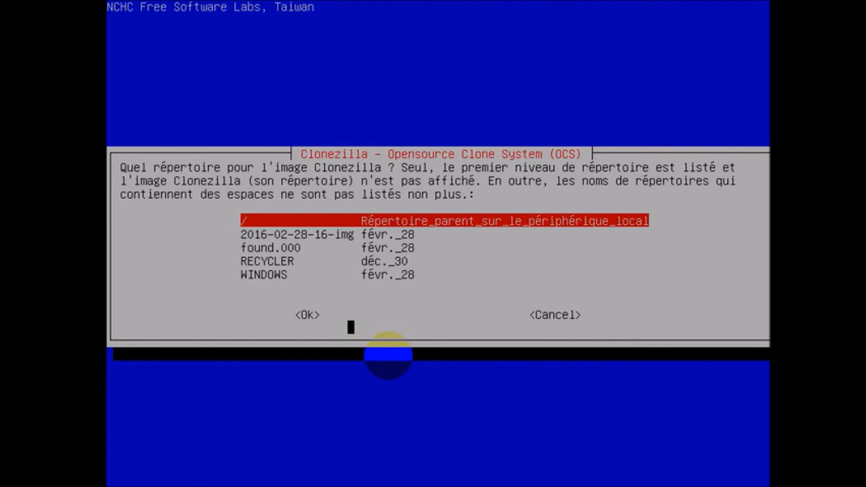
key(Return)
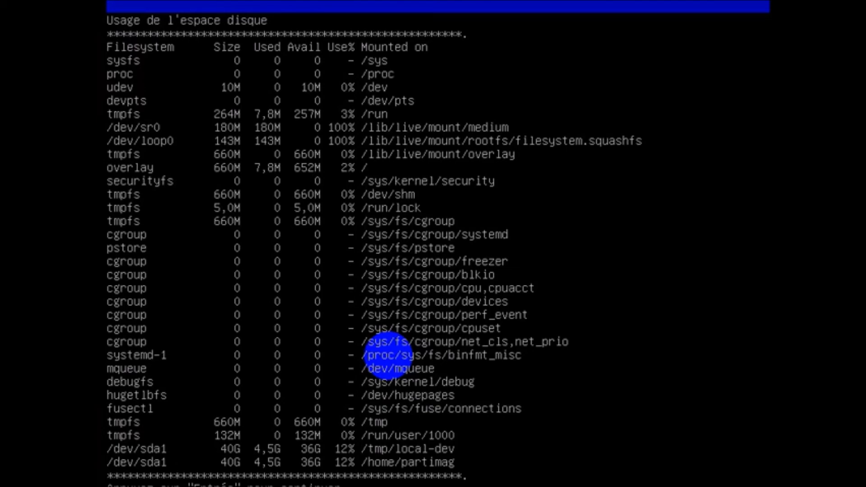
key(Return)
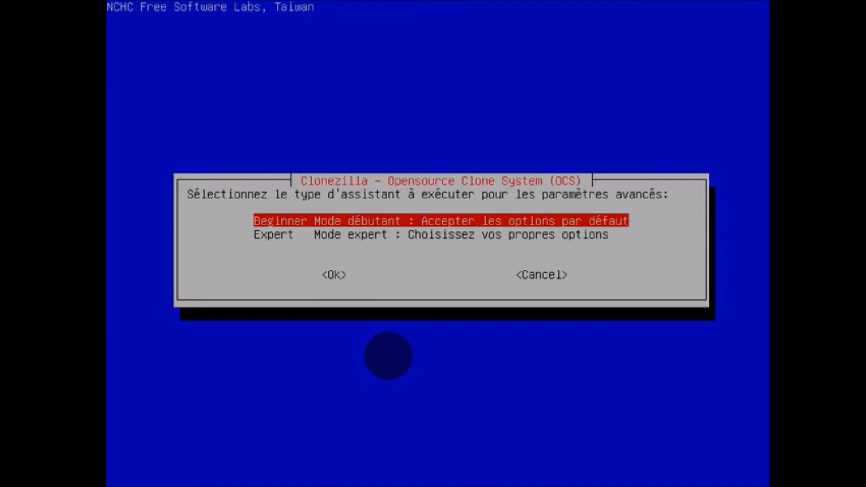
Step: Use the Beginner wizard mode and choose savedisk to save the local disk as an image
key(Down)
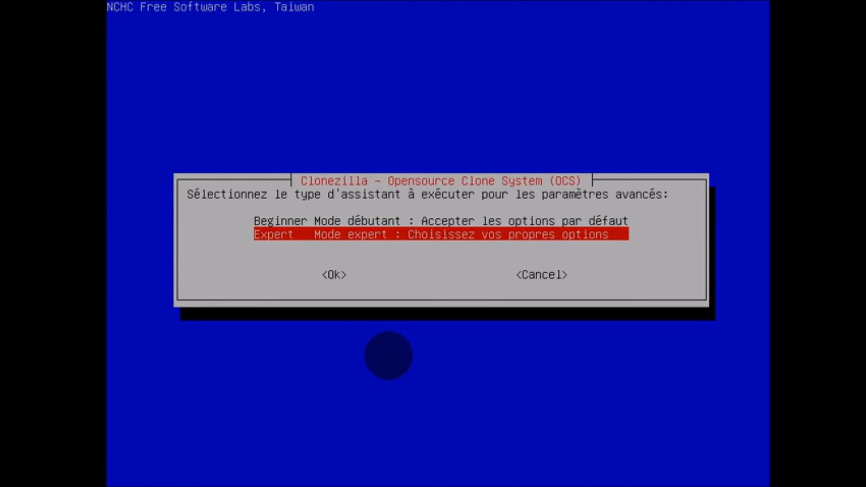
key(Up)
key(Return)
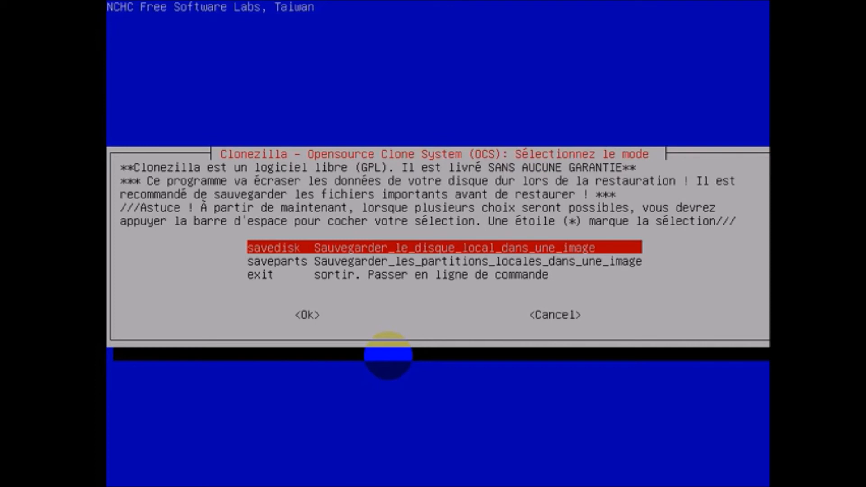
key(Down)
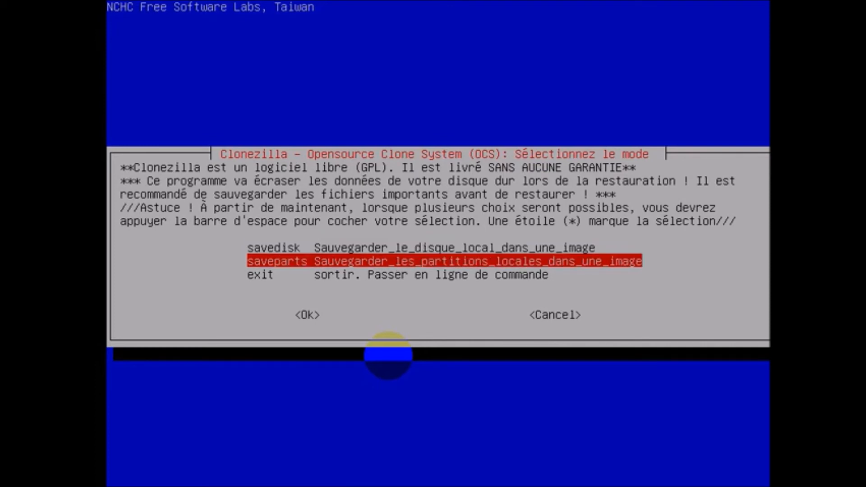
key(Down)
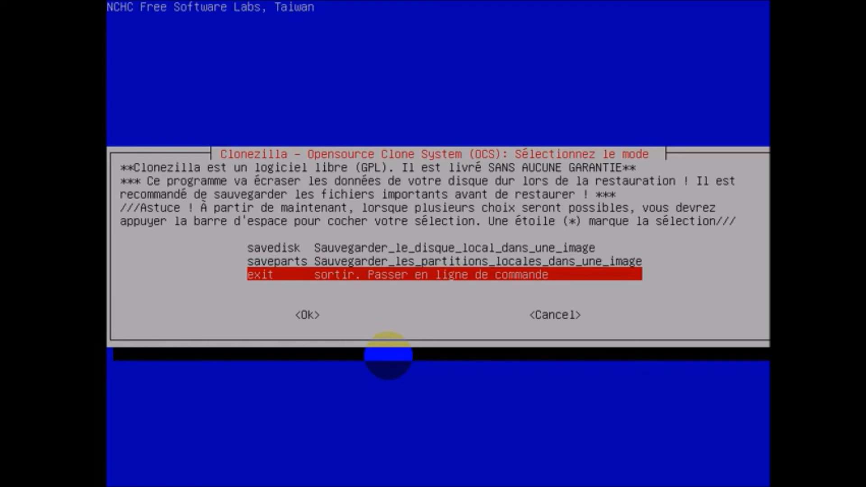
key(Up)
key(Up)
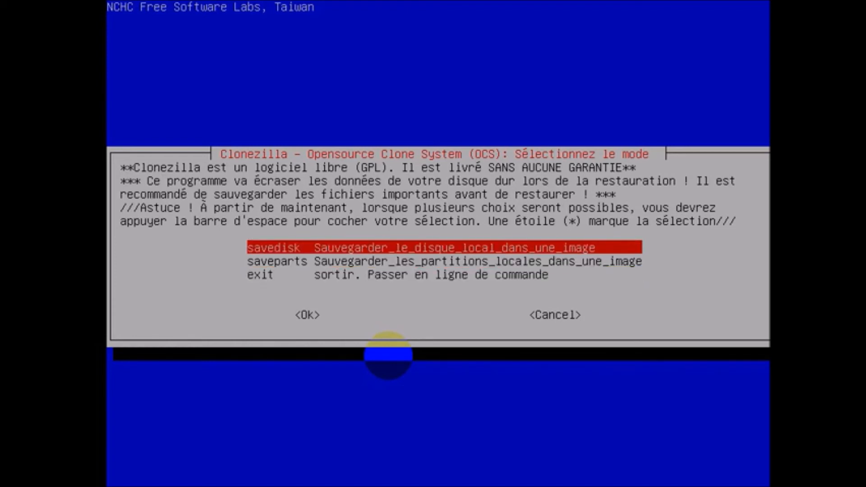
key(Return)
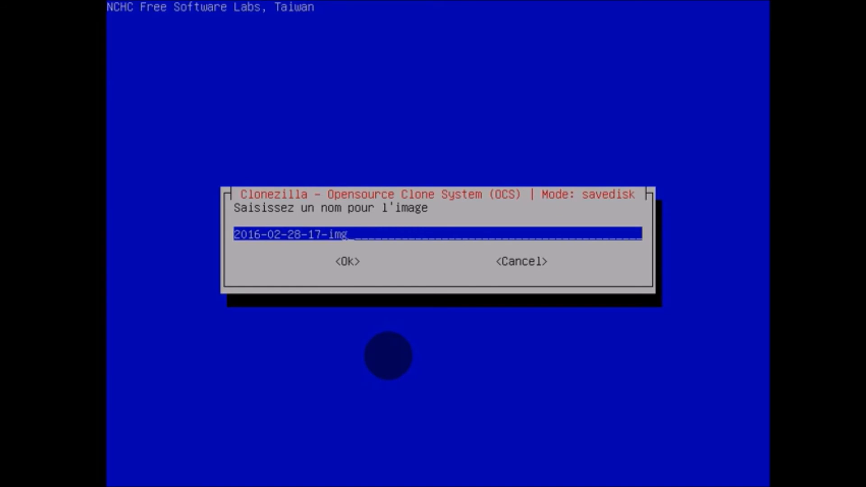
text(windowsX)
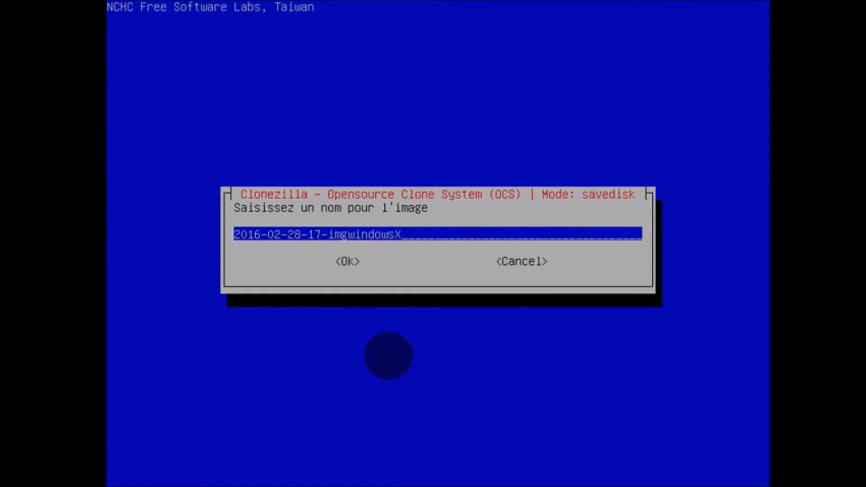
text(P)
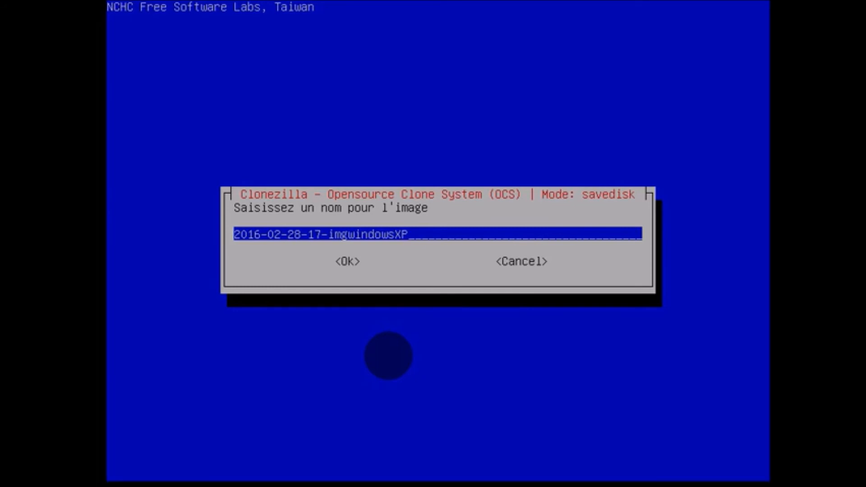
key(Return)
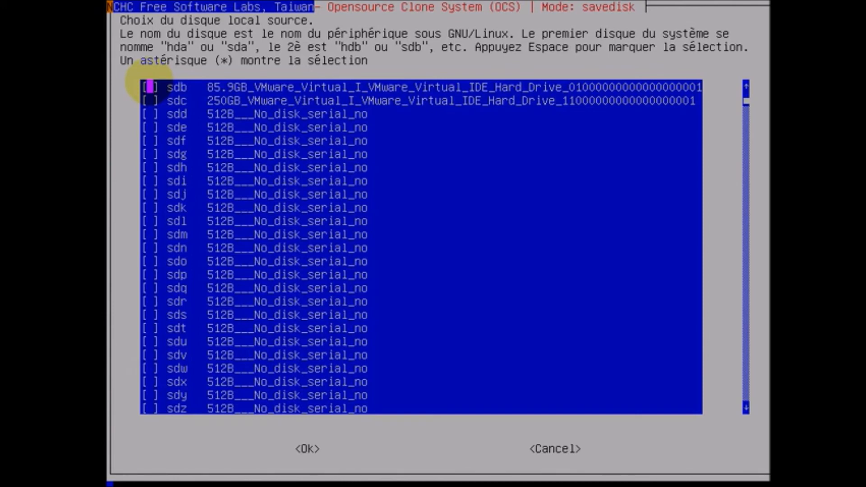
key(space)
key(Return)
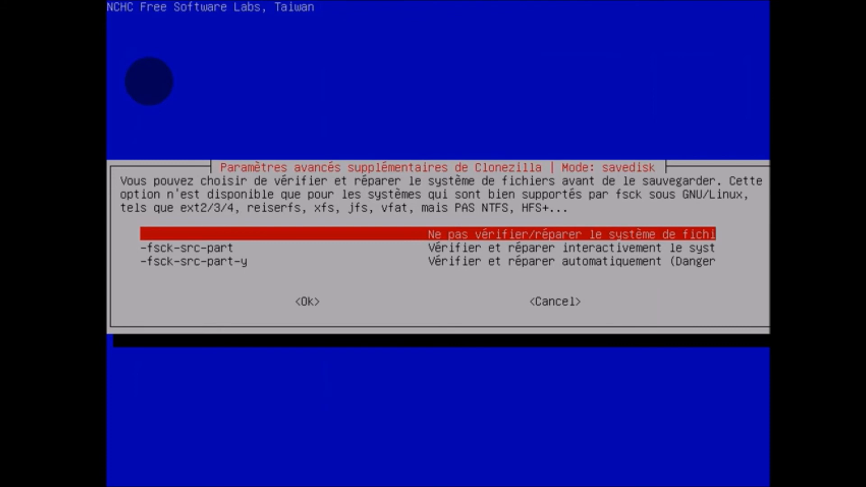
Step: Skip checking and repairing the source file system, and decline verification of the saved image (-scs)
key(Down)
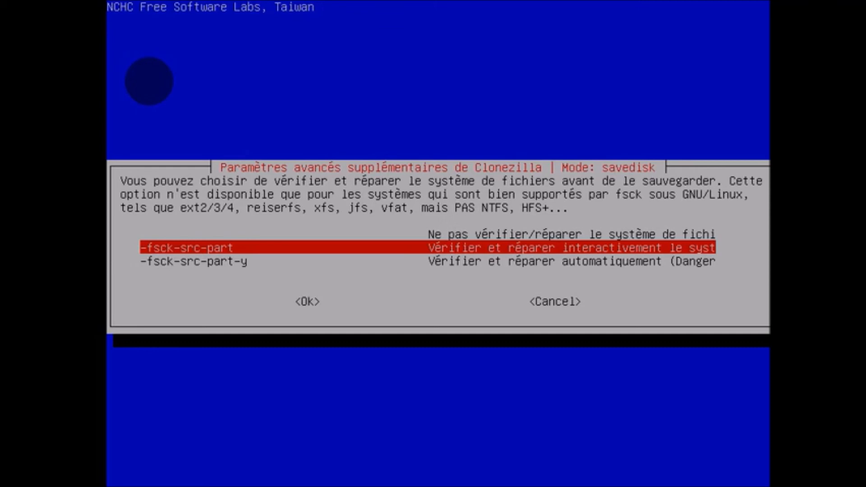
key(Up)
key(Return)
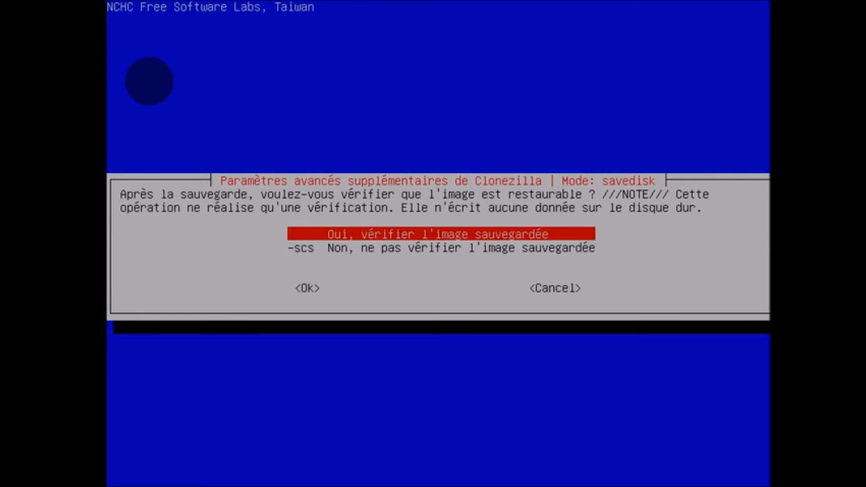
key(Down)
key(Return)
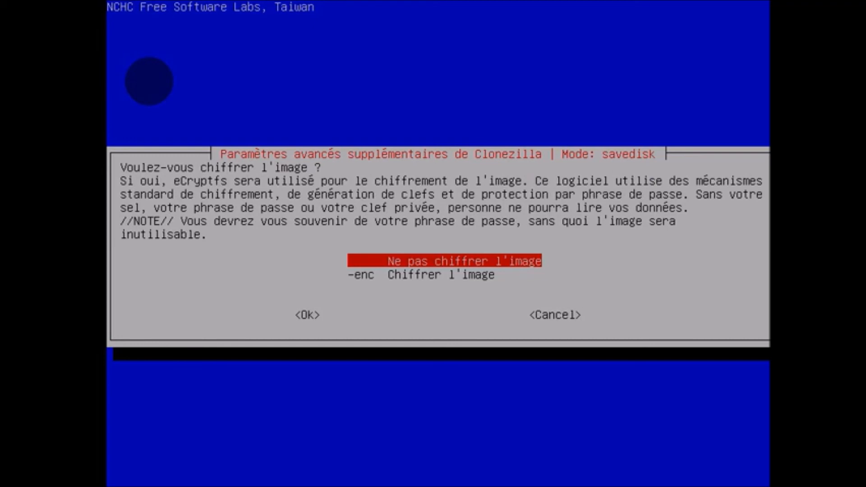
Step: Try to save the disk with image encryption (-enc), leaving both the encryption passphrase and its verification empty
key(Down)
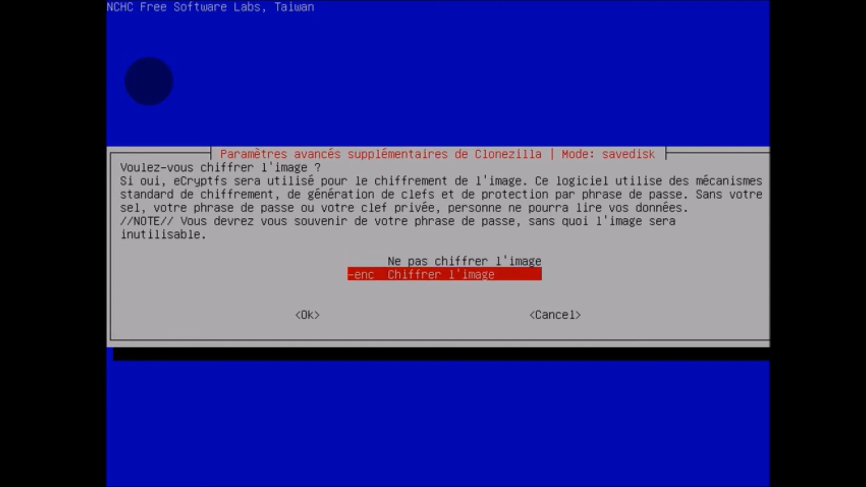
key(Return)
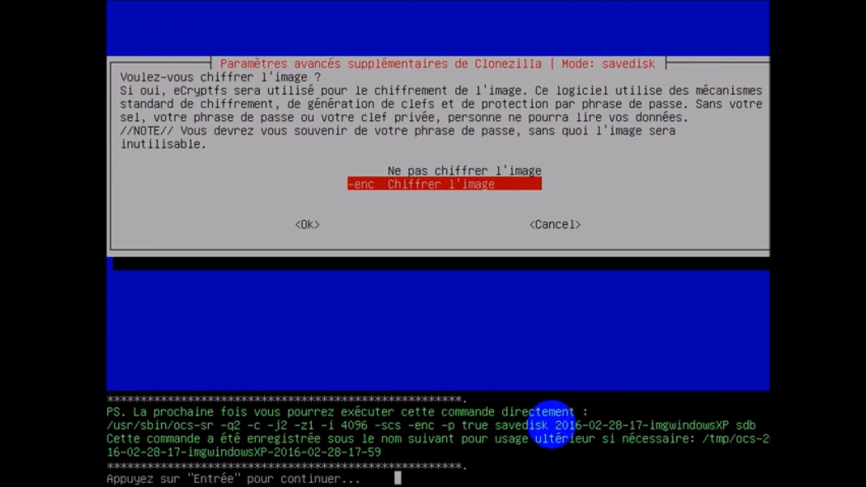
key(Return)
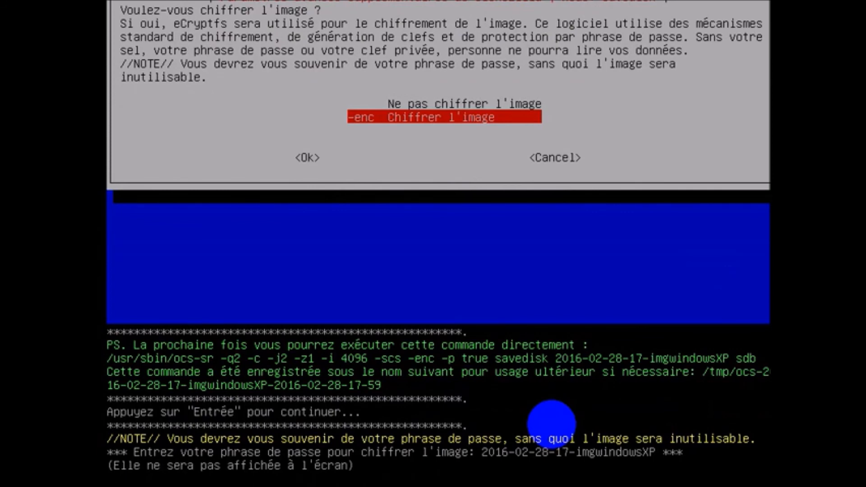
key(Return)
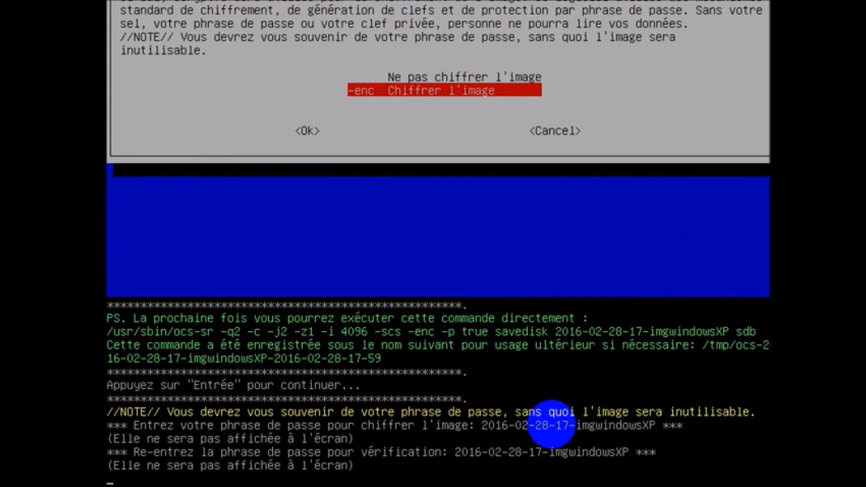
key(Return)
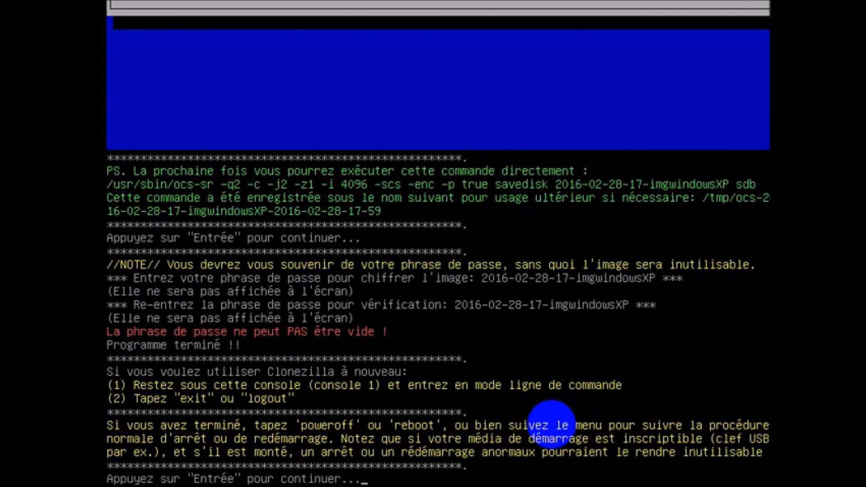
Step: Continue to the end-of-session mode choices and reboot the machine
key(Return)
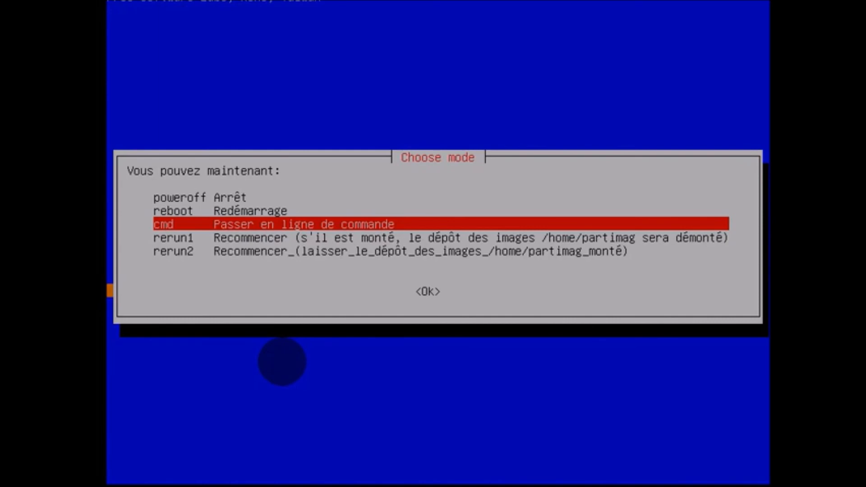
key(Up)
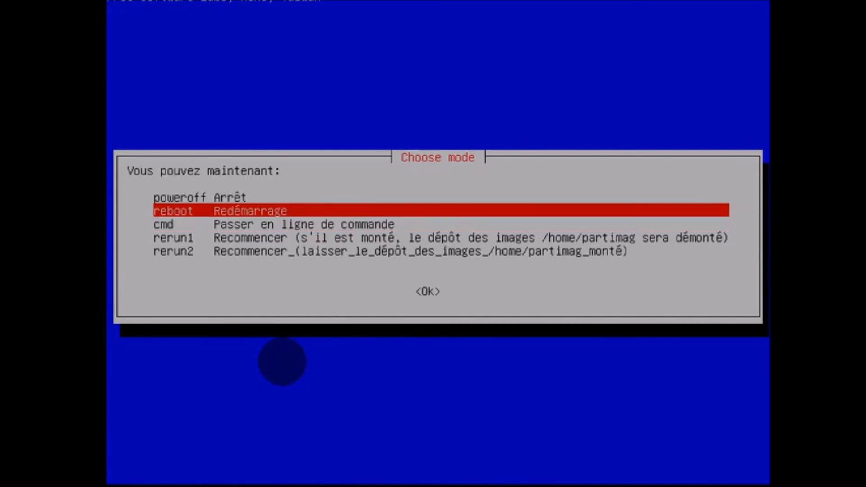
key(Up)
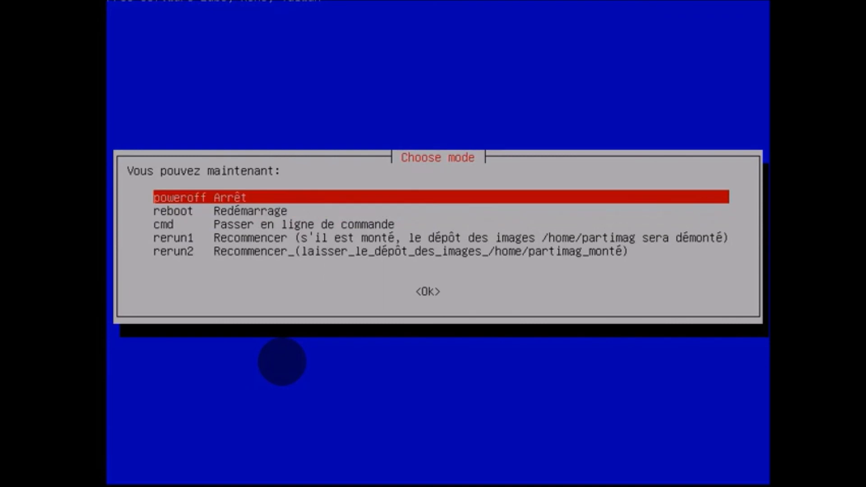
key(Down)
key(Down)
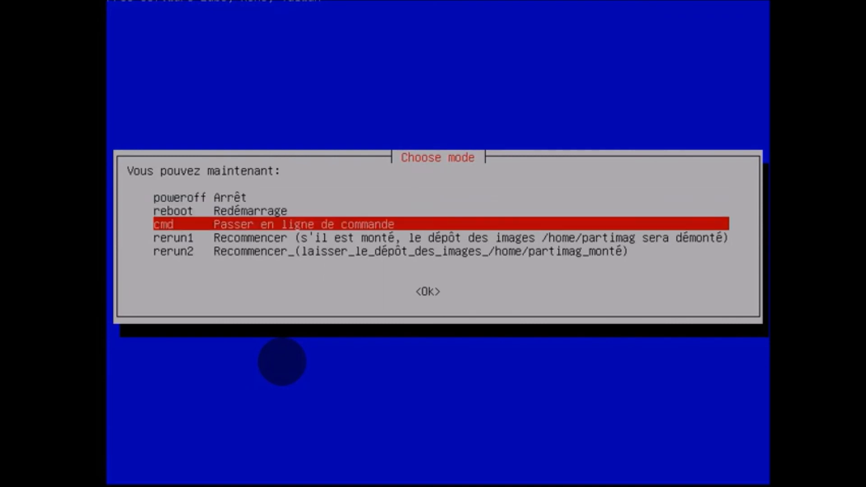
key(Up)
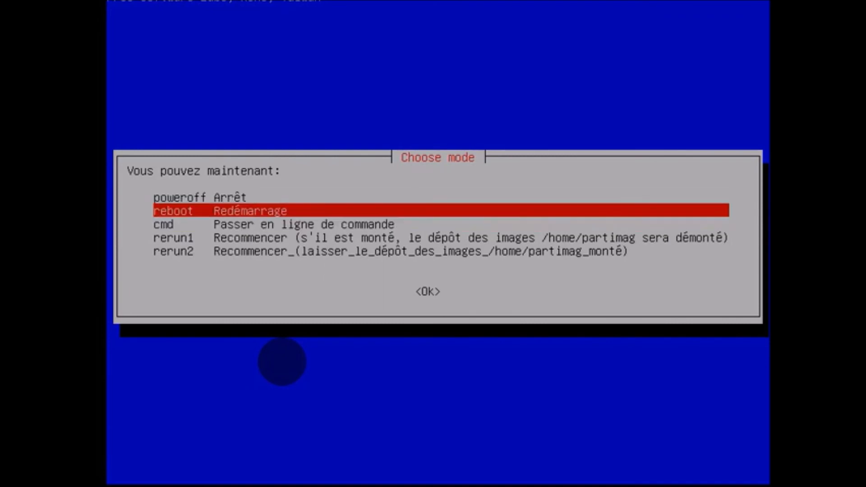
key(Up)
key(Down)
key(Return)
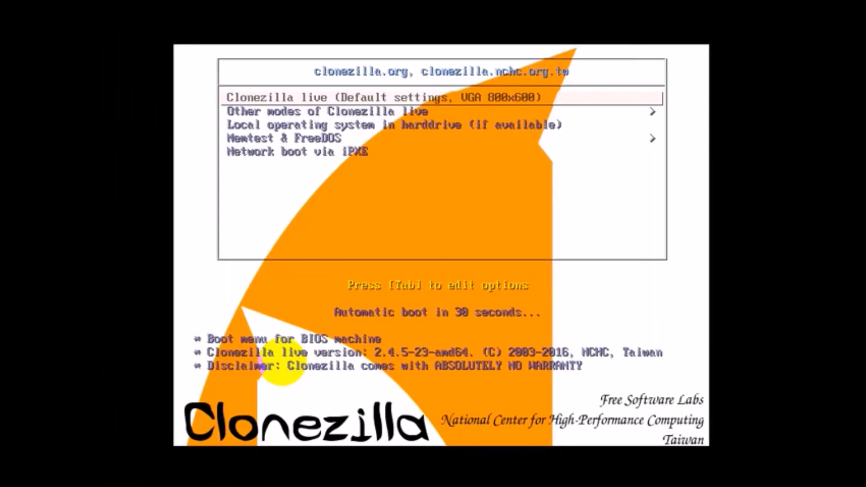
Step: Boot the local operating system from the hard drive instead of Clonezilla live
key(Down)
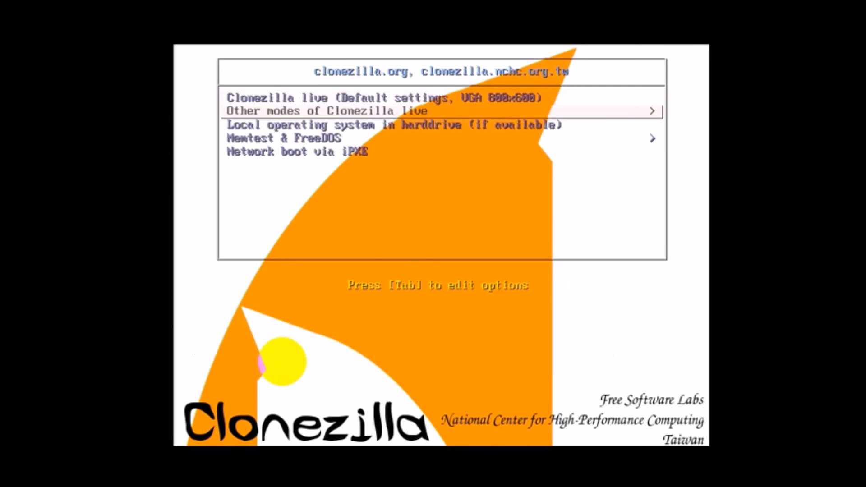
key(Down)
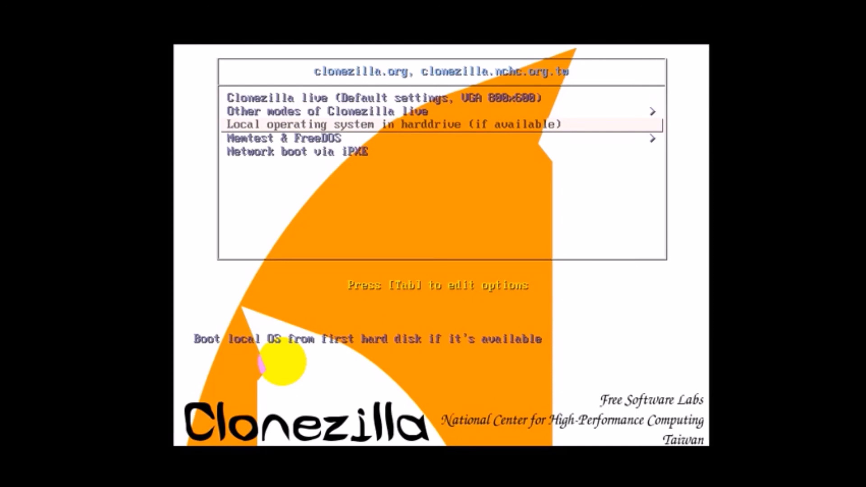
key(Return)
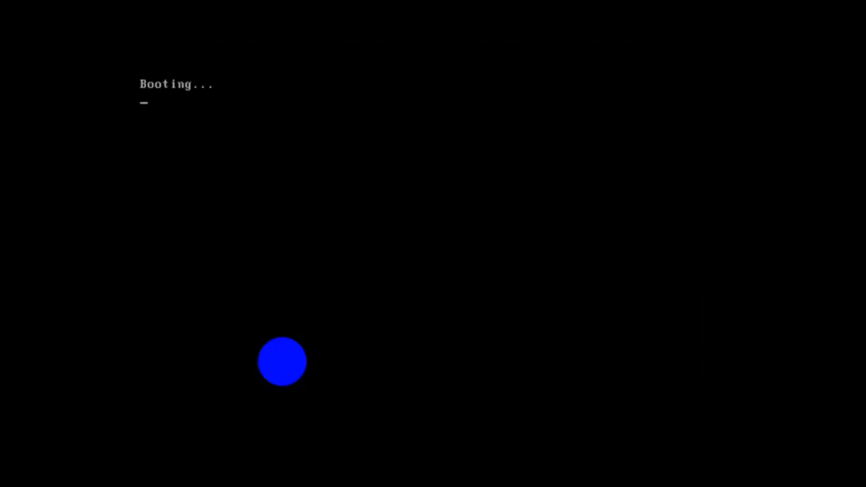